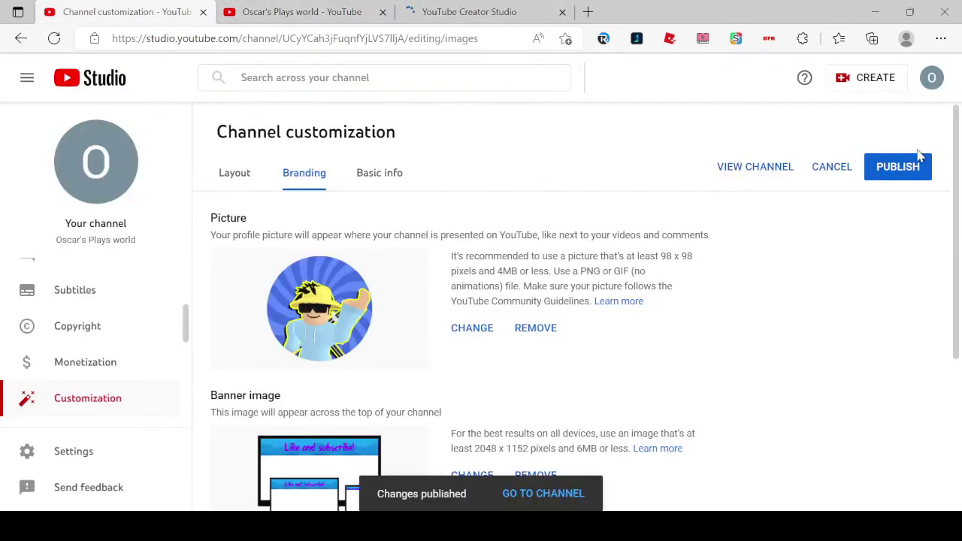
# Hit PUBLISH on the Branding page five times until 'Changes published' confirms the profile picture.
pyautogui.click(916, 166)
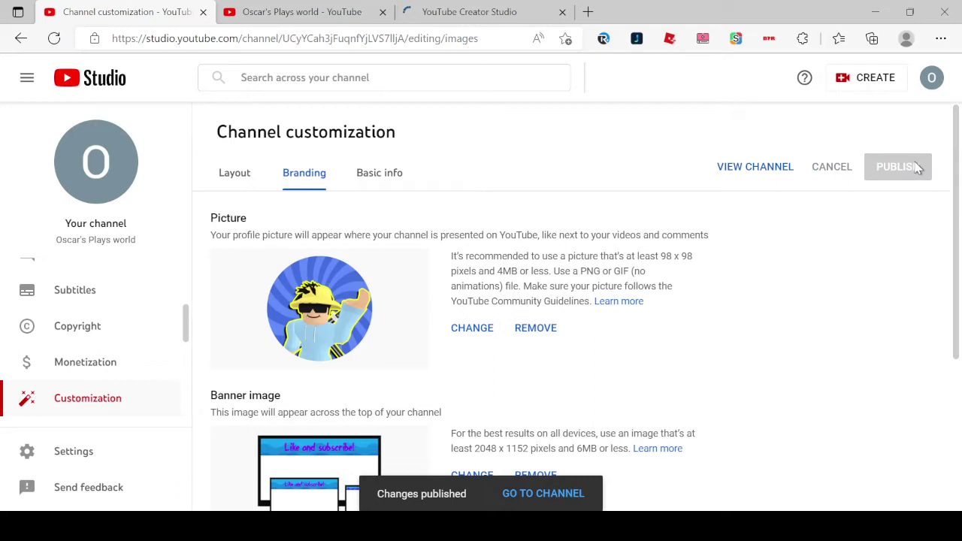
pyautogui.click(894, 178)
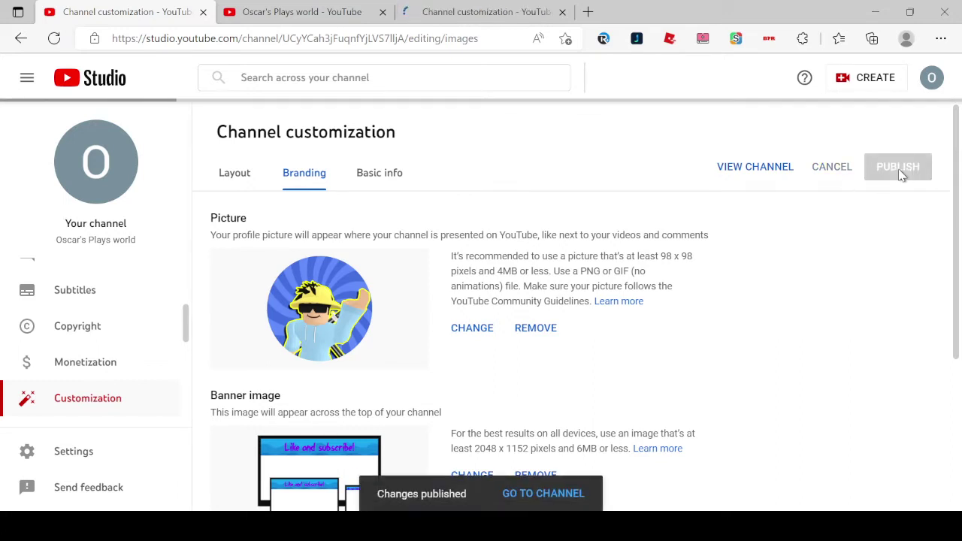
pyautogui.click(902, 174)
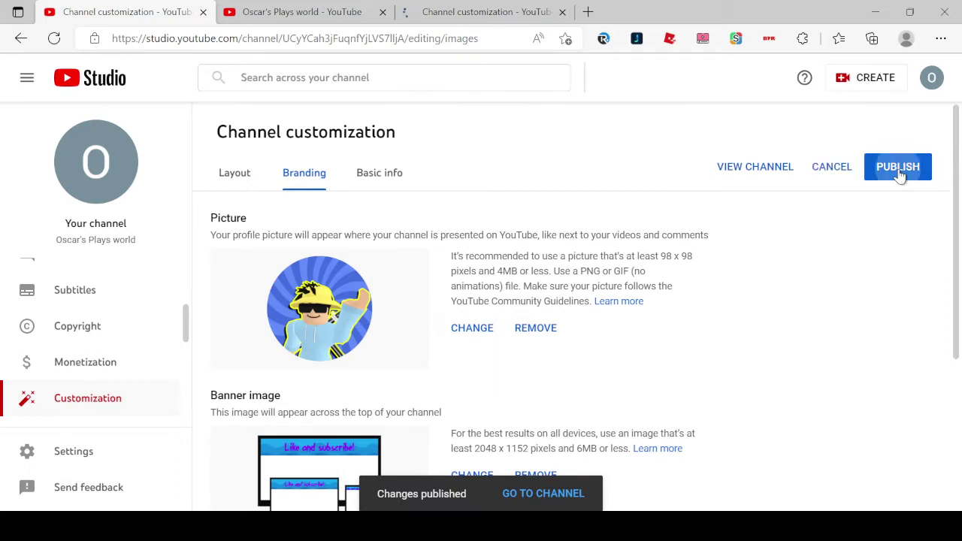
pyautogui.click(902, 174)
pyautogui.click(902, 175)
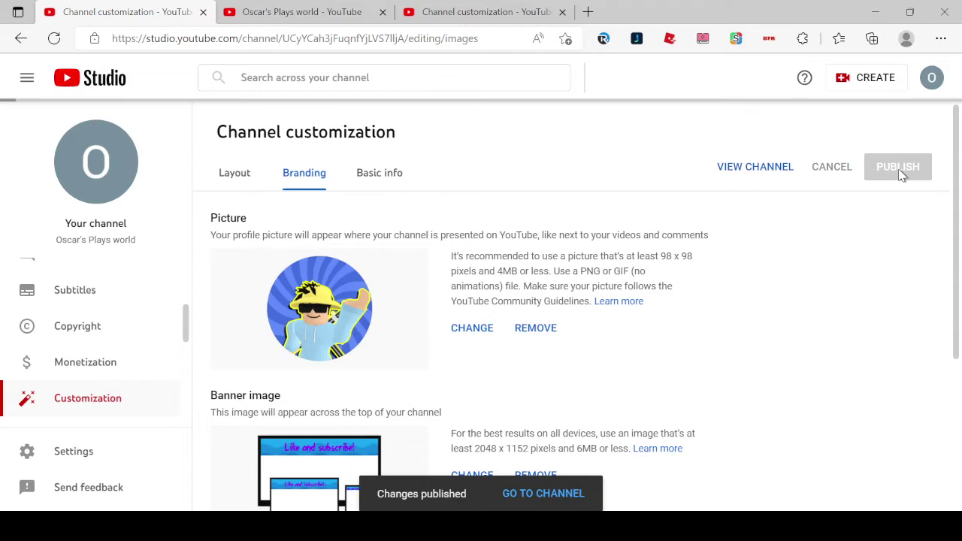
# Load twitter in a new tab and answer 'Yes, that is my number' to the phone review.
pyautogui.click(588, 12)
pyautogui.write('twitter.com')
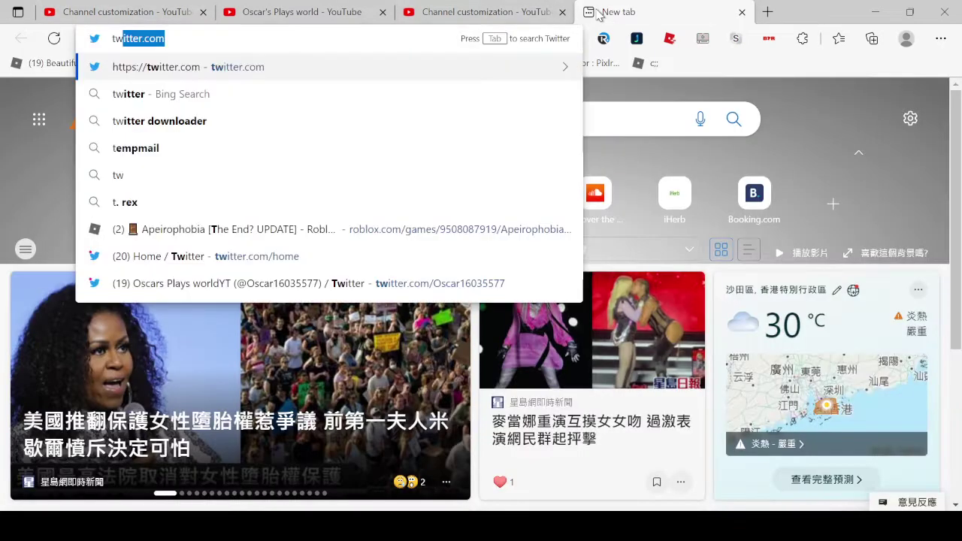
pyautogui.press('Return')
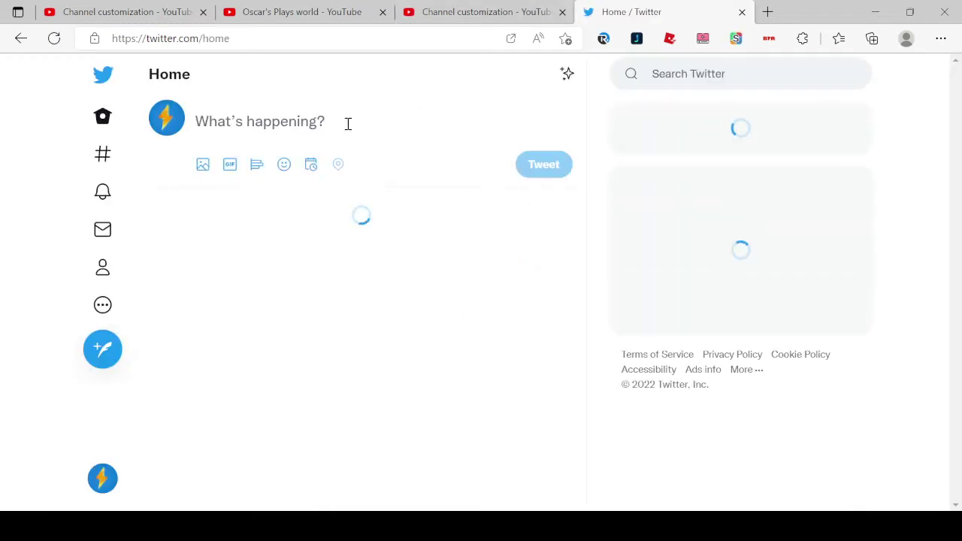
pyautogui.click(441, 125)
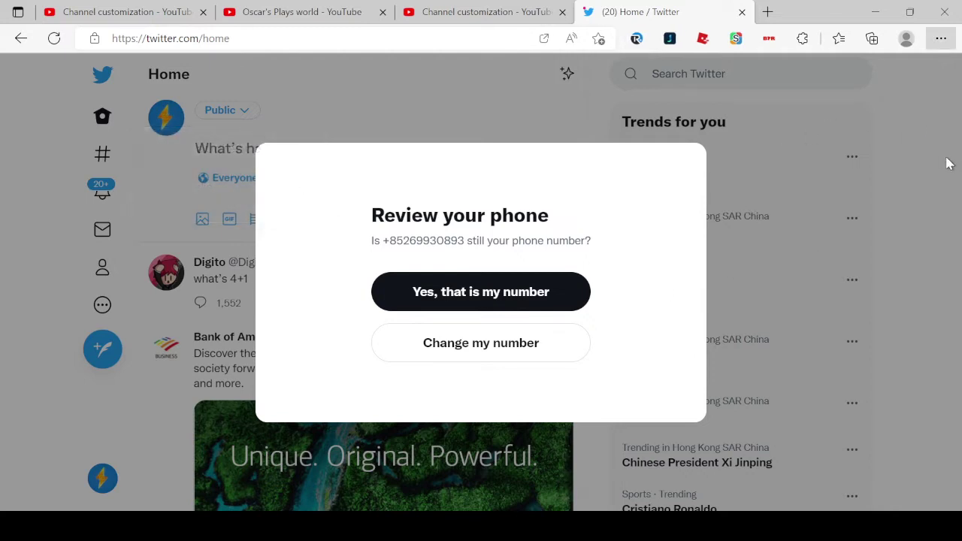
pyautogui.click(393, 296)
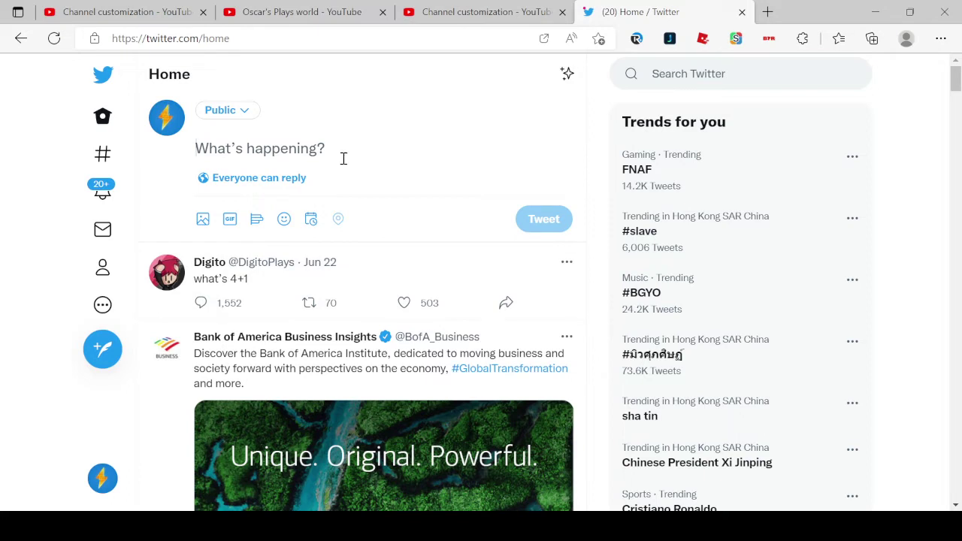
pyautogui.click(669, 77)
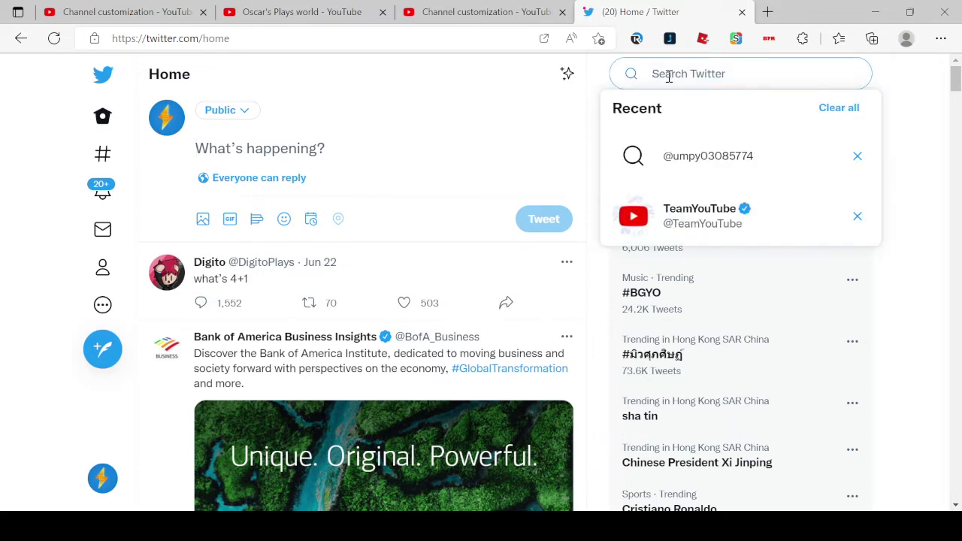
pyautogui.write('@team')
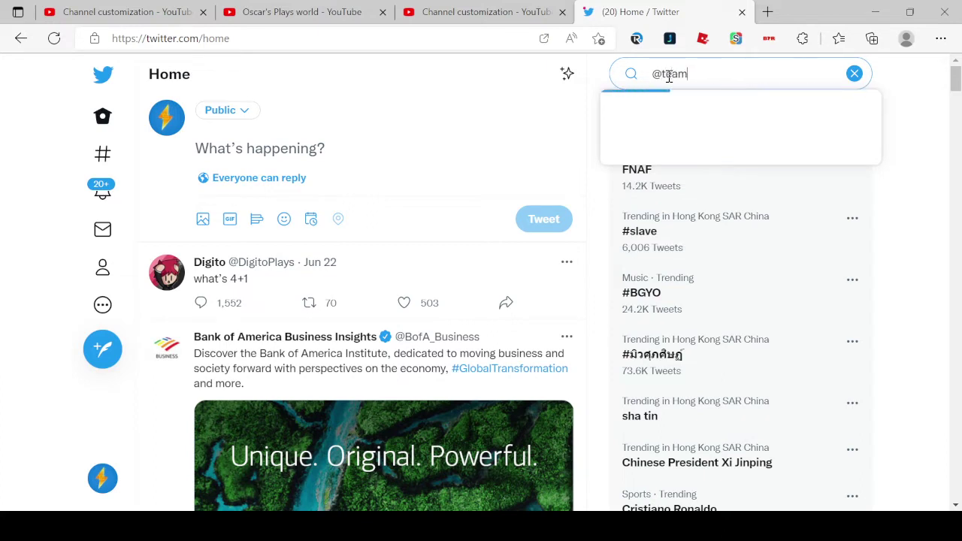
pyautogui.write('You')
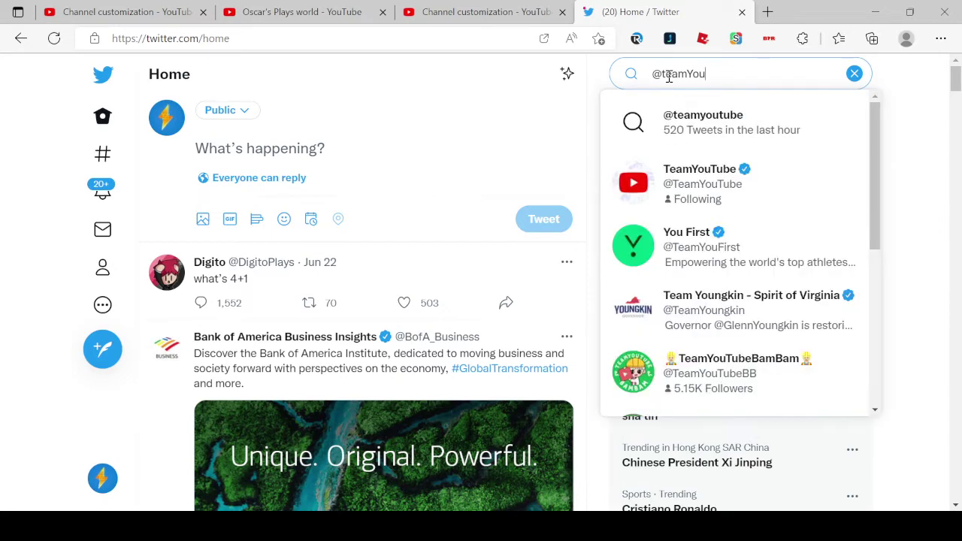
pyautogui.click(711, 213)
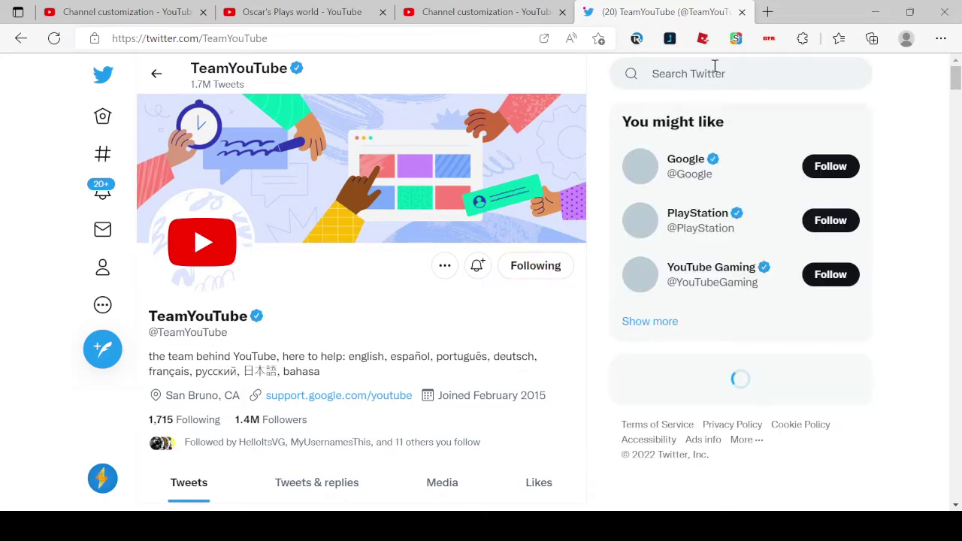
pyautogui.scroll(-3, 412, 333)
pyautogui.scroll(-2, 412, 333)
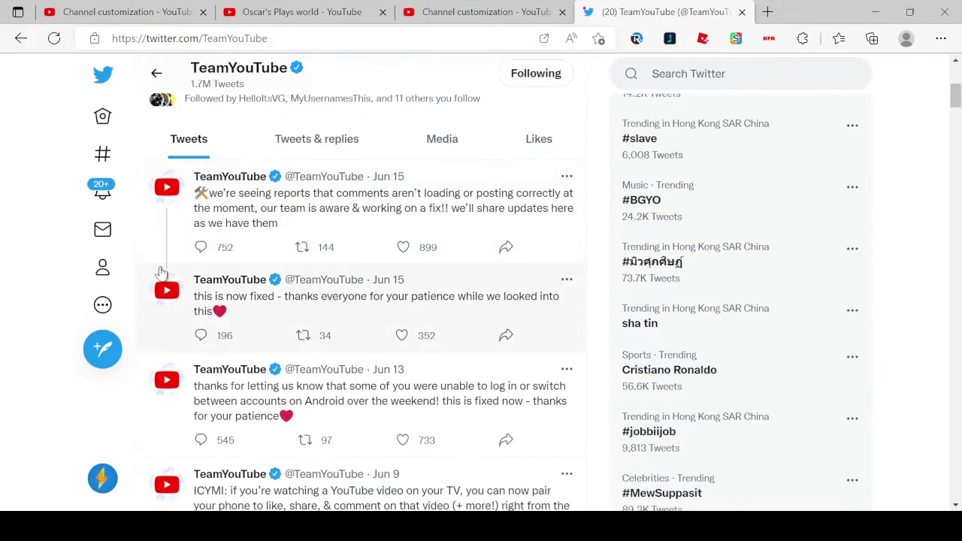
pyautogui.click(102, 133)
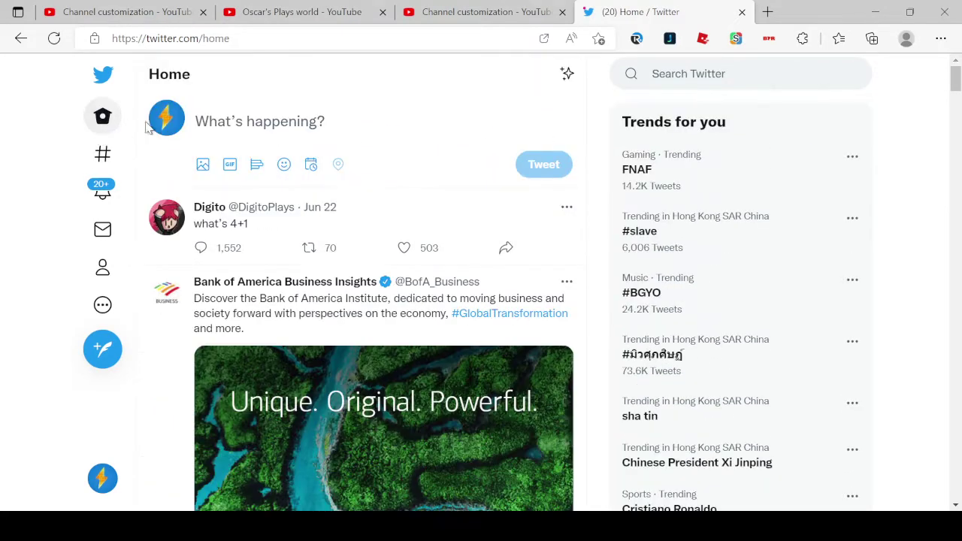
pyautogui.write('@')
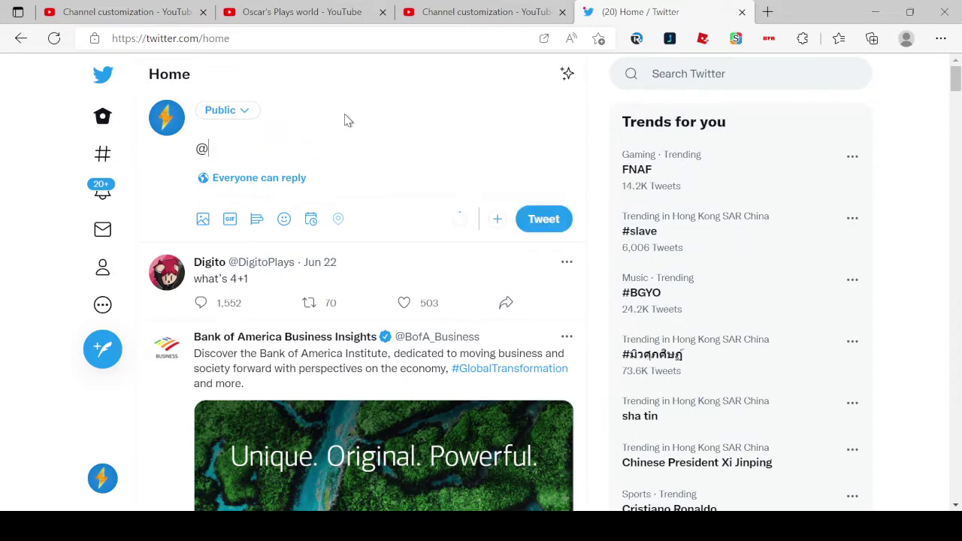
pyautogui.write('Team')
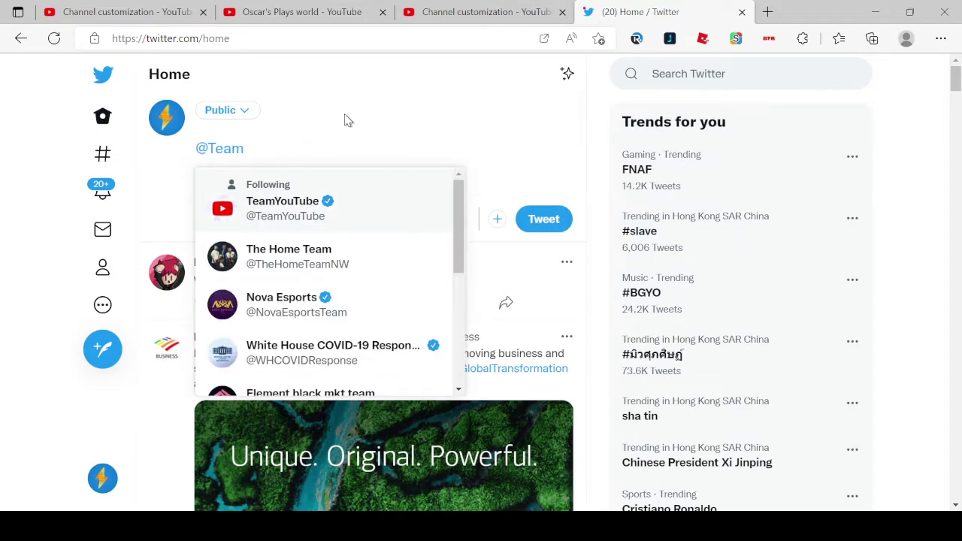
pyautogui.write('Youtbe')
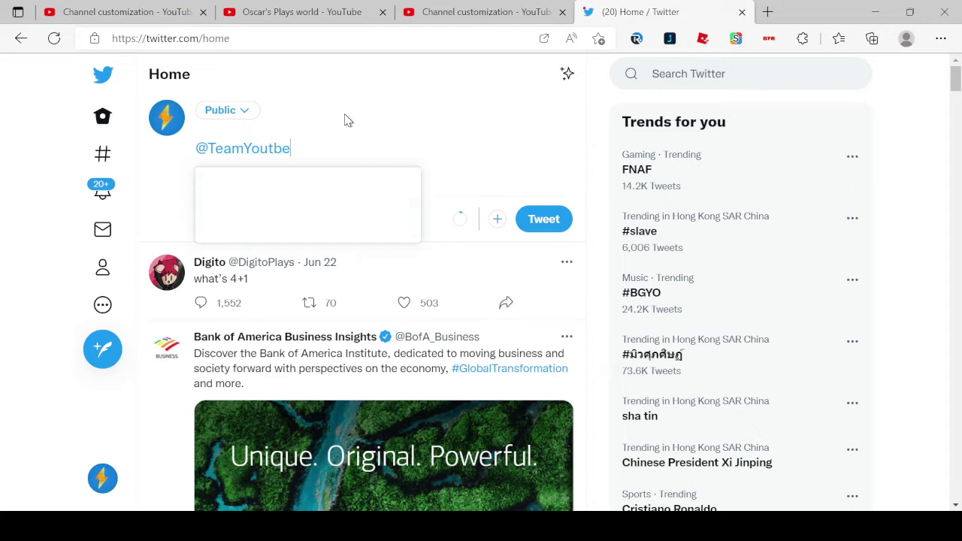
pyautogui.press('BackSpace')
pyautogui.press('BackSpace')
pyautogui.press('BackSpace')
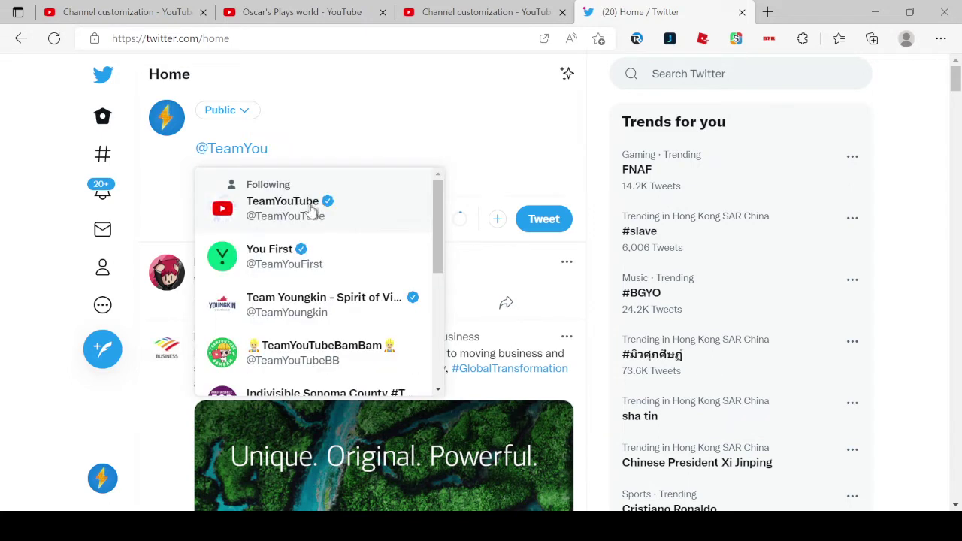
pyautogui.click(254, 214)
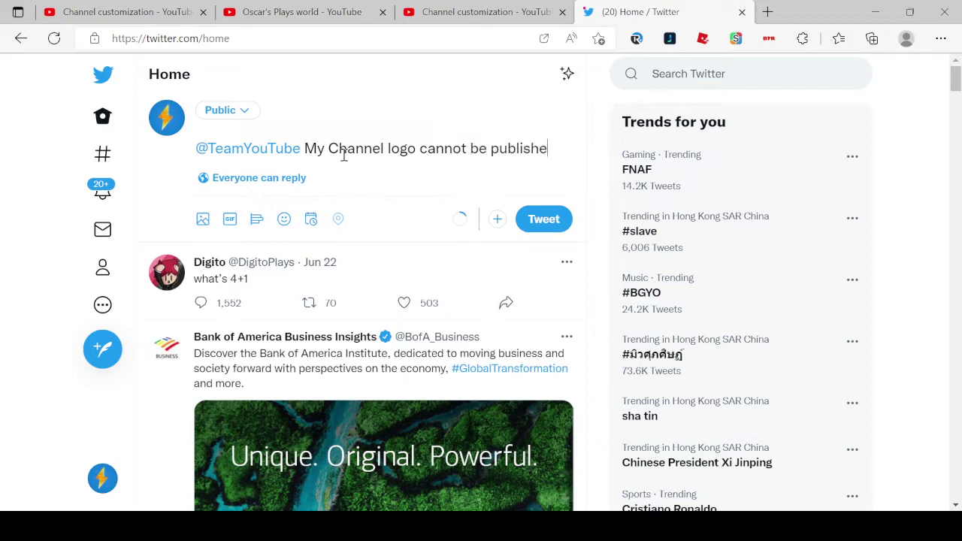
pyautogui.write('can u fix it please?')
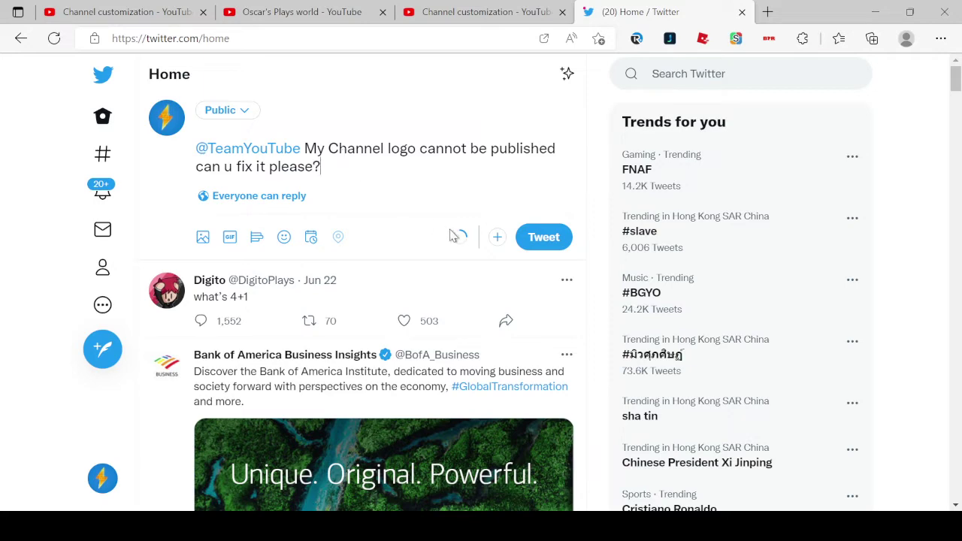
pyautogui.click(557, 243)
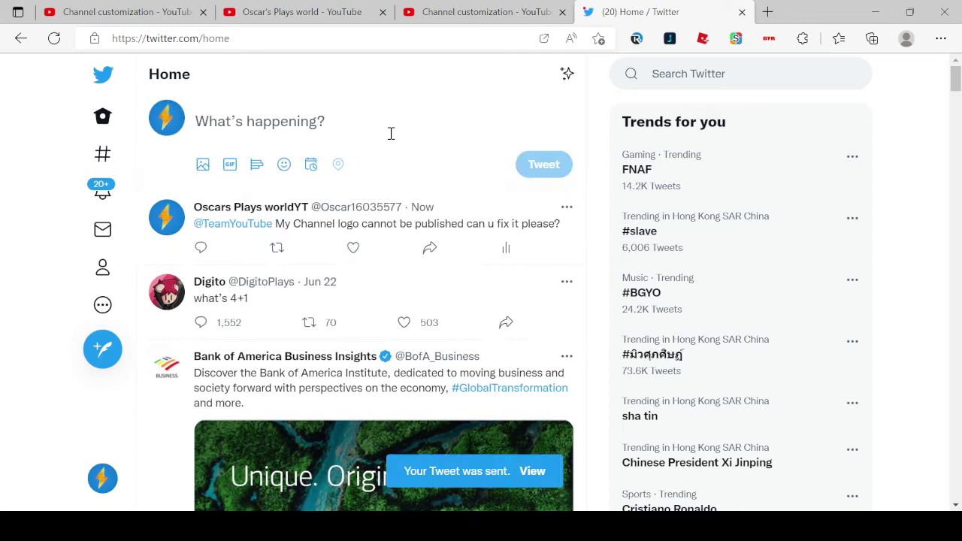
# Check the profile picture settings from the channel page, then go back to the Layout page.
pyautogui.click(501, 6)
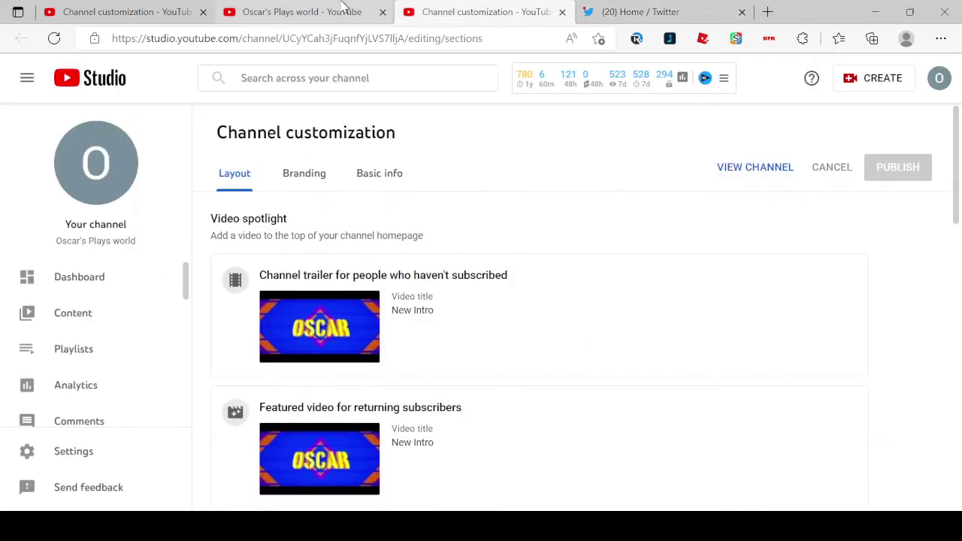
pyautogui.click(343, 5)
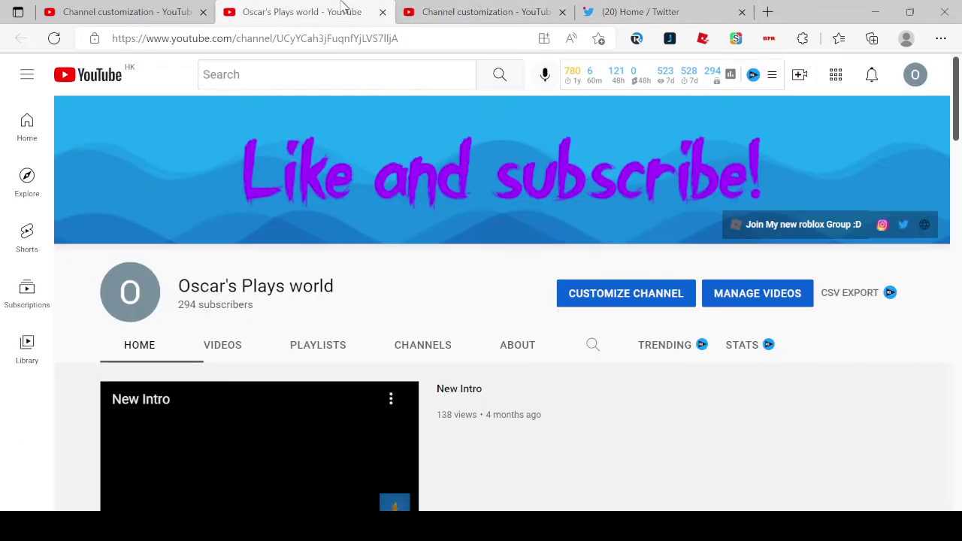
pyautogui.click(135, 310)
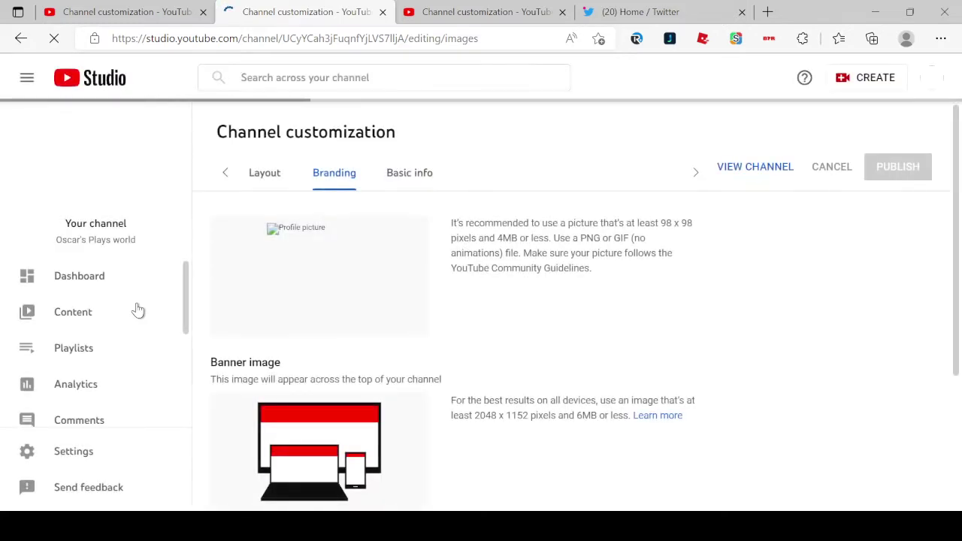
pyautogui.click(449, 11)
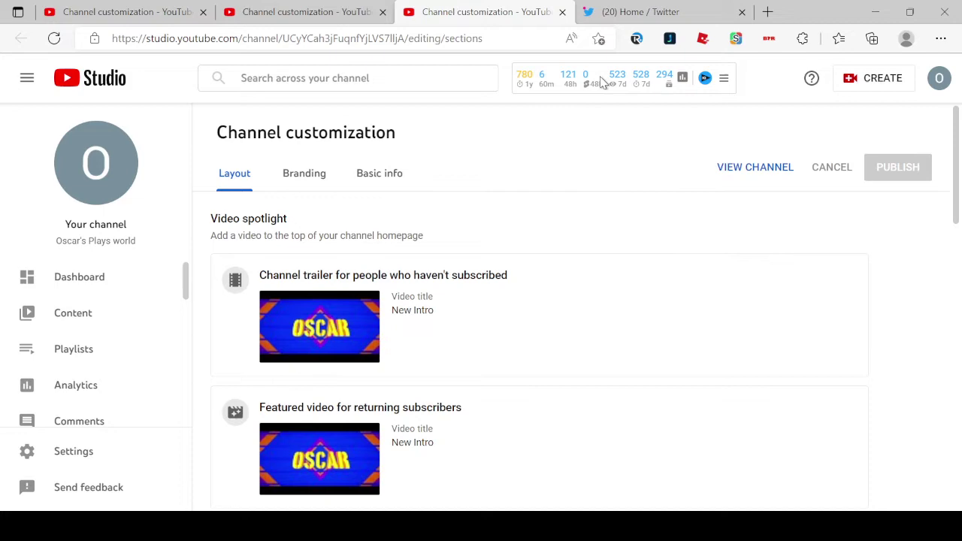
pyautogui.moveTo(705, 78)
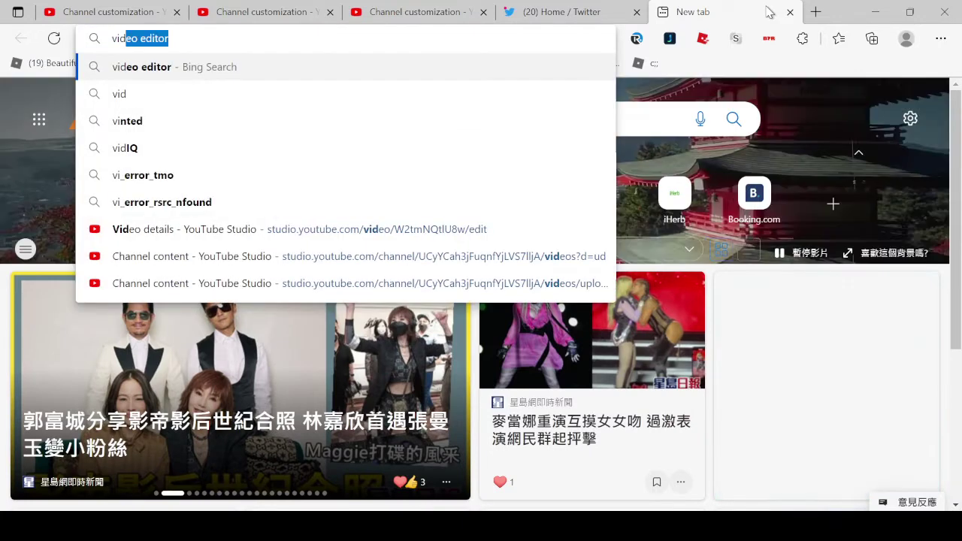
# Search Bing for vidIQ, then for the vidIQ extension.
pyautogui.press('Return')
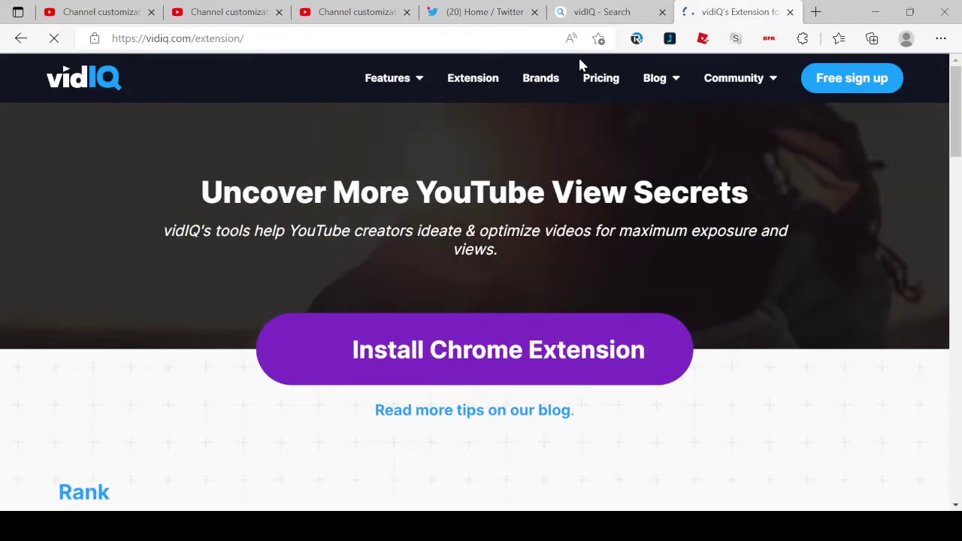
pyautogui.click(635, 6)
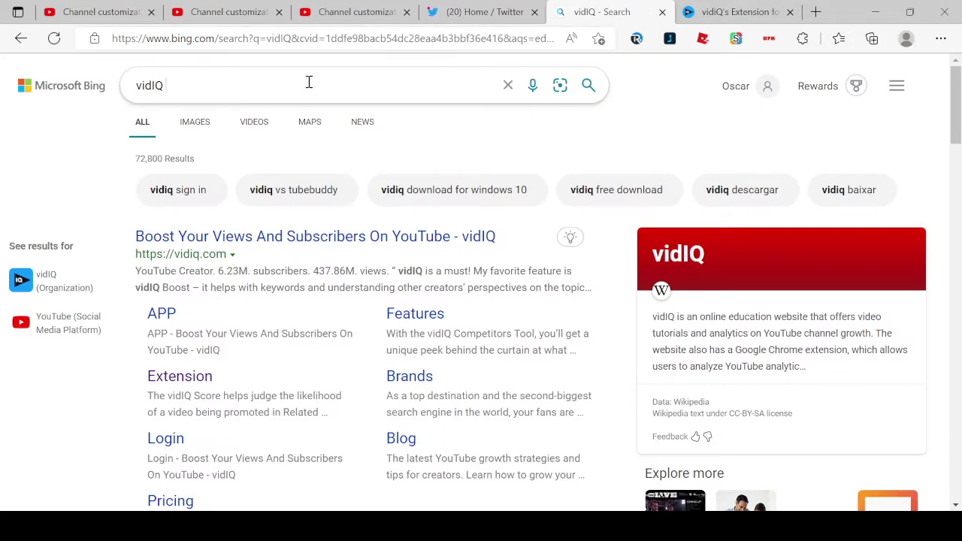
pyautogui.write('Exten')
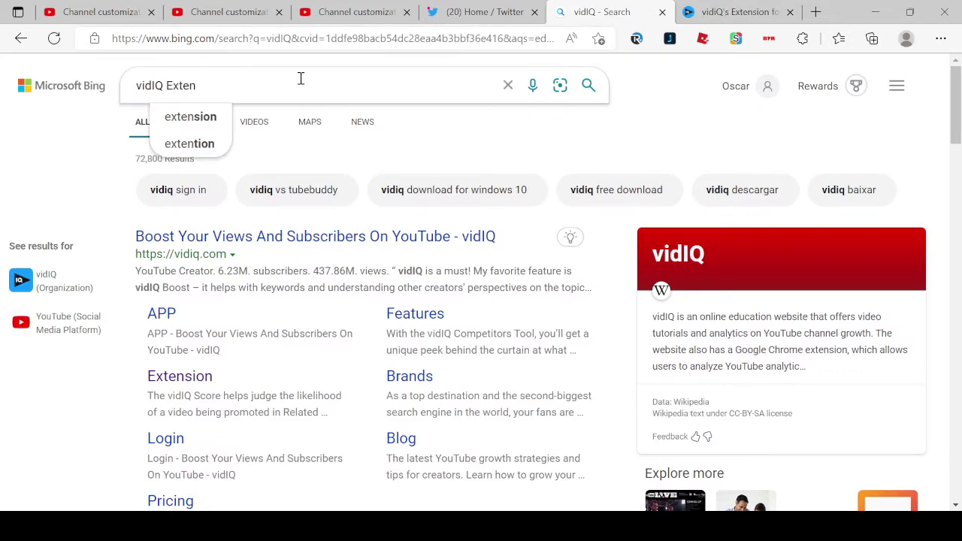
pyautogui.click(204, 117)
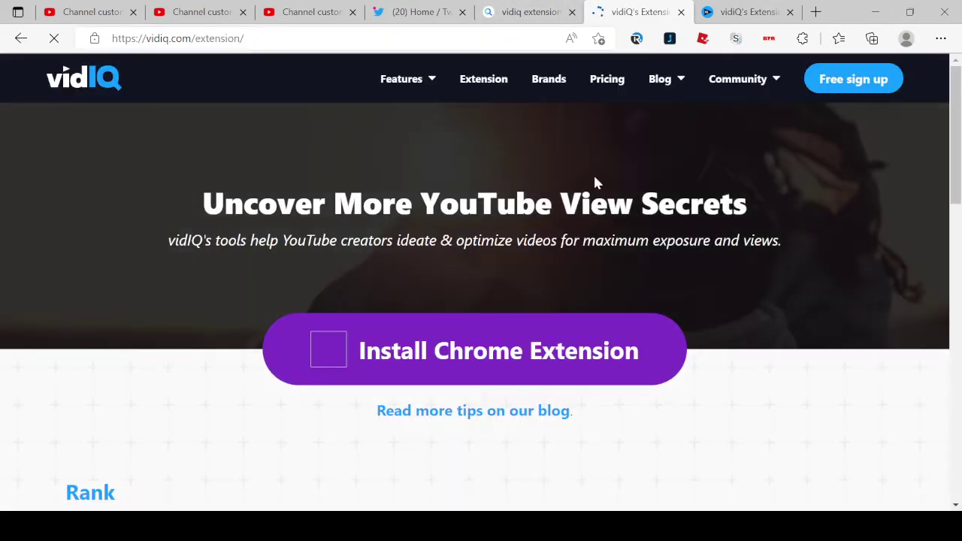
# Look over the vidiq extension search results in their own tab.
pyautogui.scroll(-5, 474, 343)
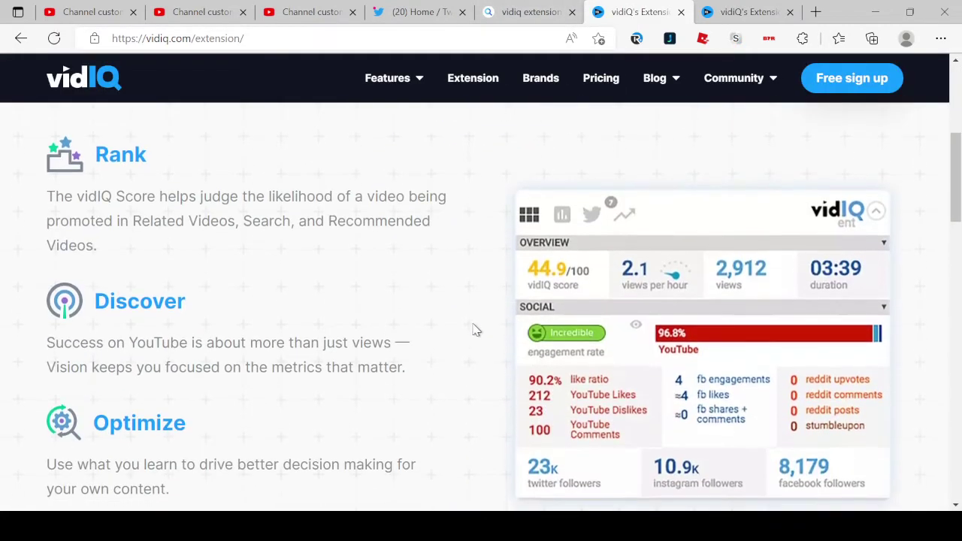
pyautogui.scroll(5, 848, 143)
pyautogui.click(530, 12)
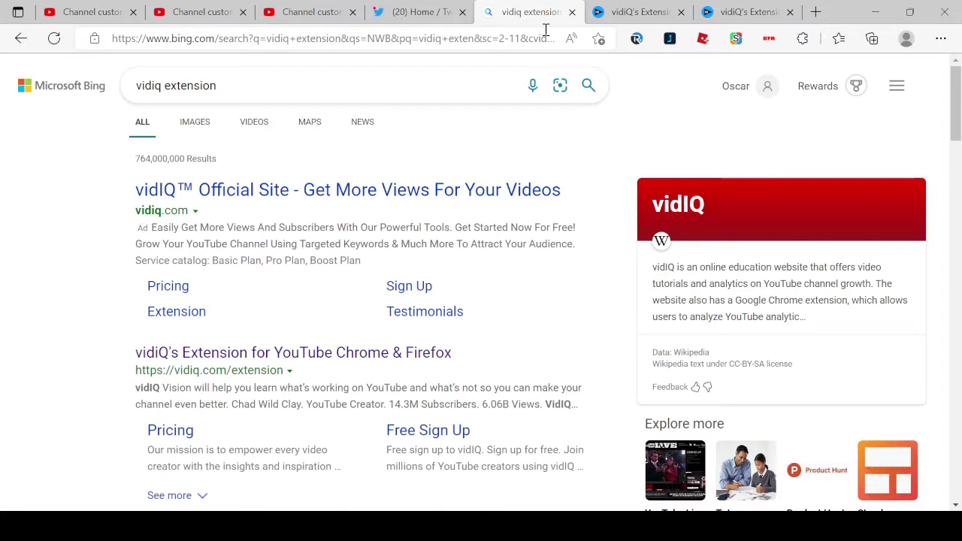
pyautogui.scroll(-3, 396, 144)
pyautogui.scroll(3, 322, 197)
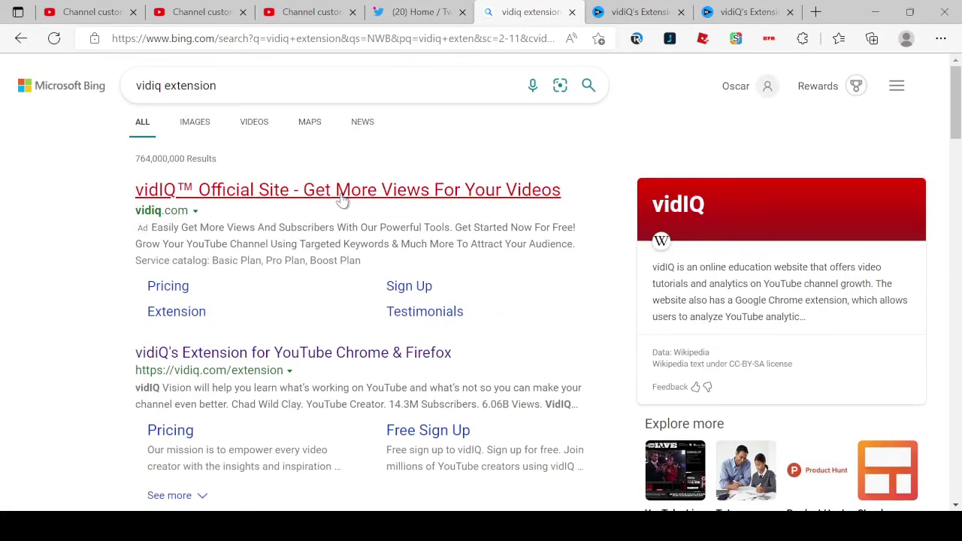
# Search Bing for 'chorome' in a new tab, correcting the typos first.
pyautogui.click(816, 11)
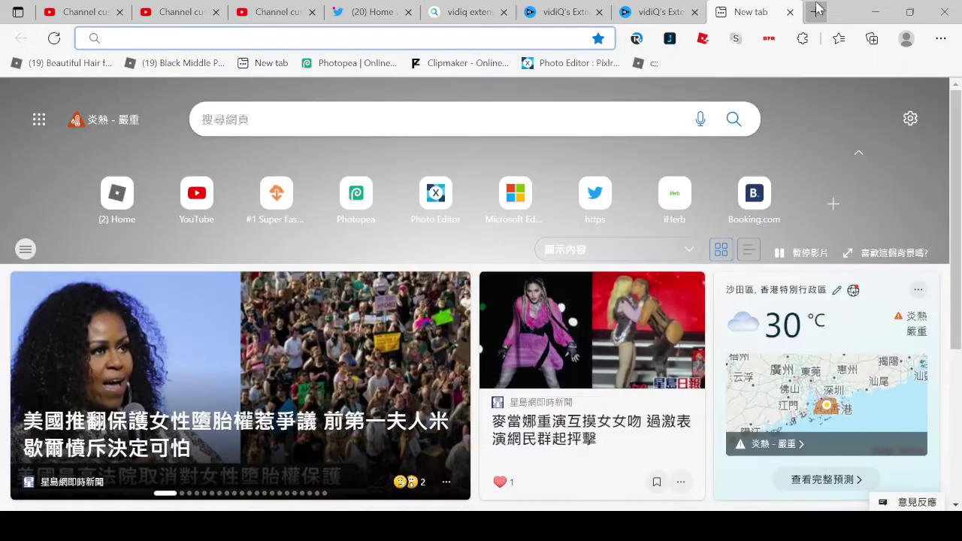
pyautogui.write('chora')
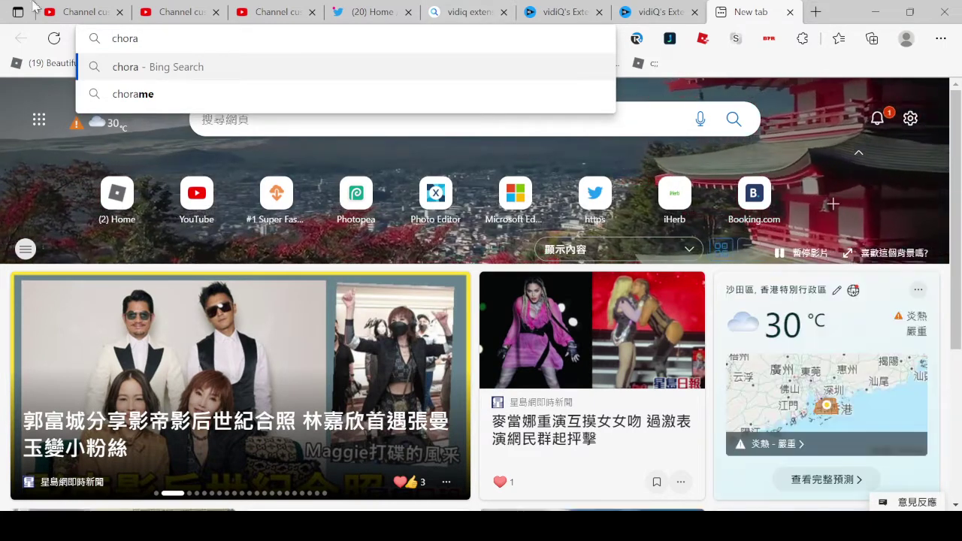
pyautogui.doubleClick(131, 46)
pyautogui.press('BackSpace')
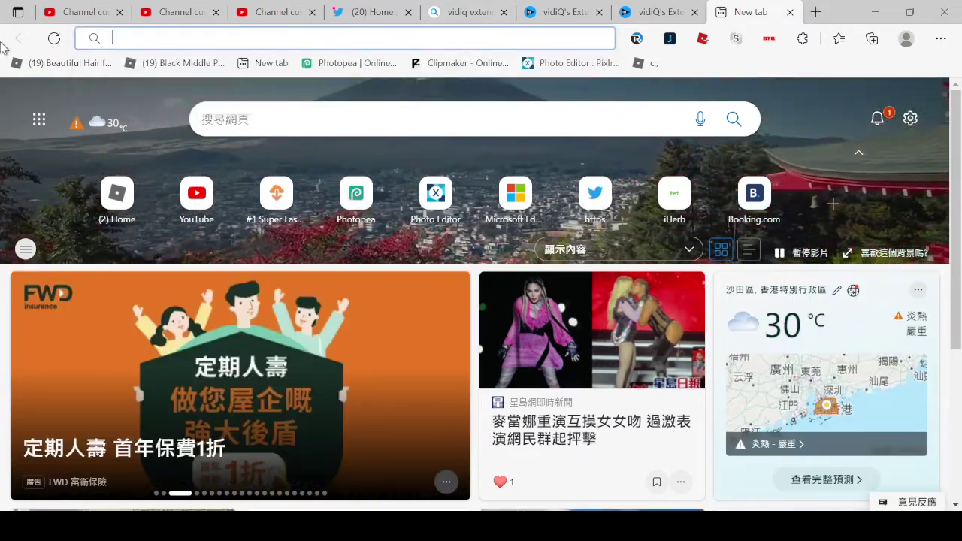
pyautogui.write('chor')
pyautogui.press('BackSpace')
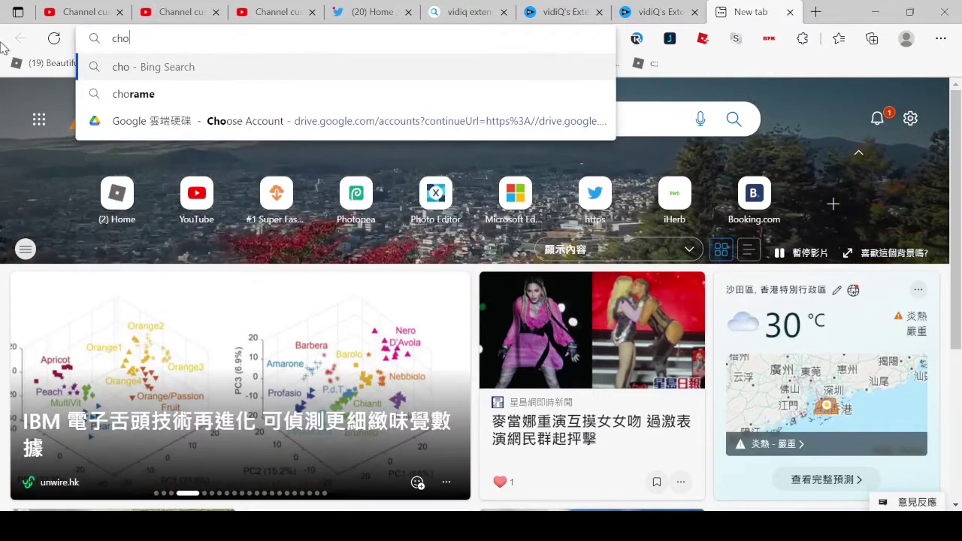
pyautogui.write('rome')
pyautogui.press('Return')
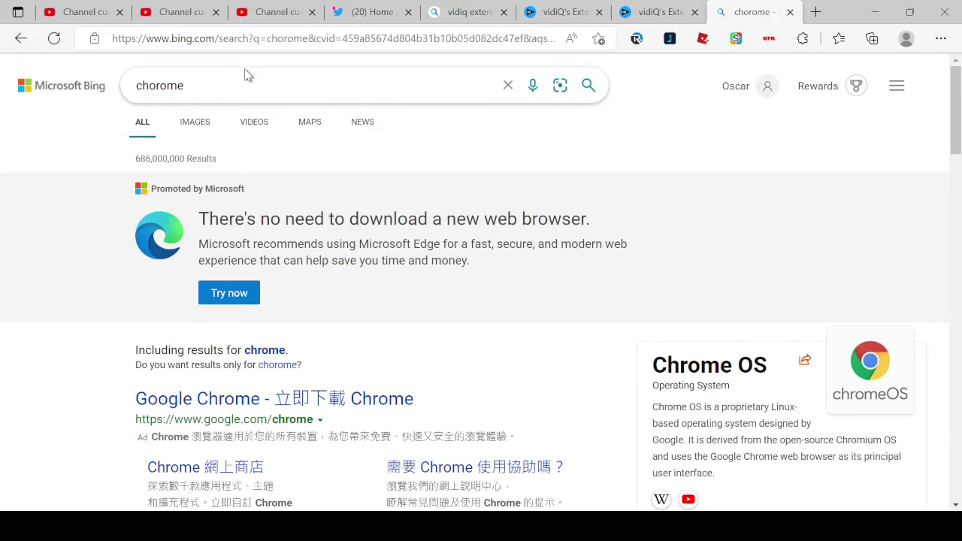
# Replace the search with 'ro pro' and run it.
pyautogui.click(113, 39)
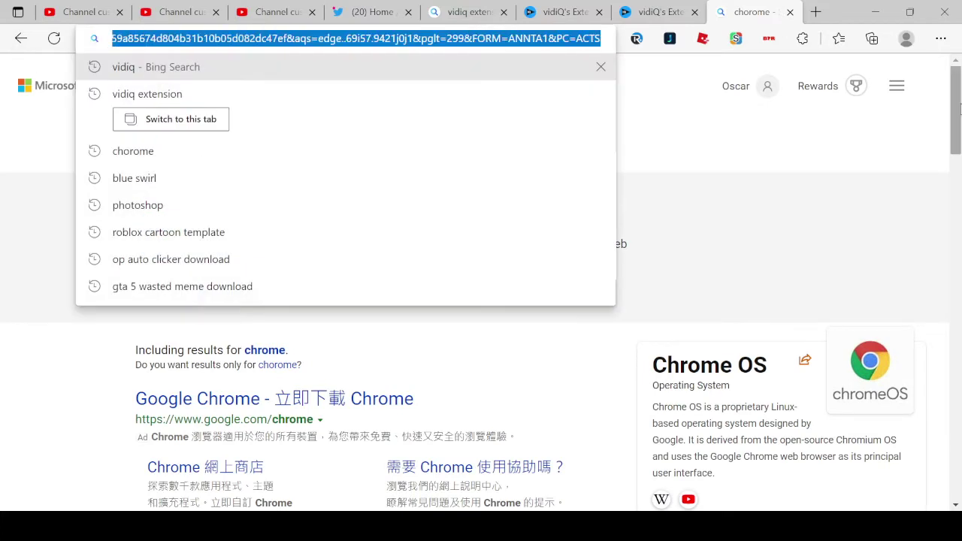
pyautogui.press('BackSpace')
pyautogui.write('e')
pyautogui.press('BackSpace')
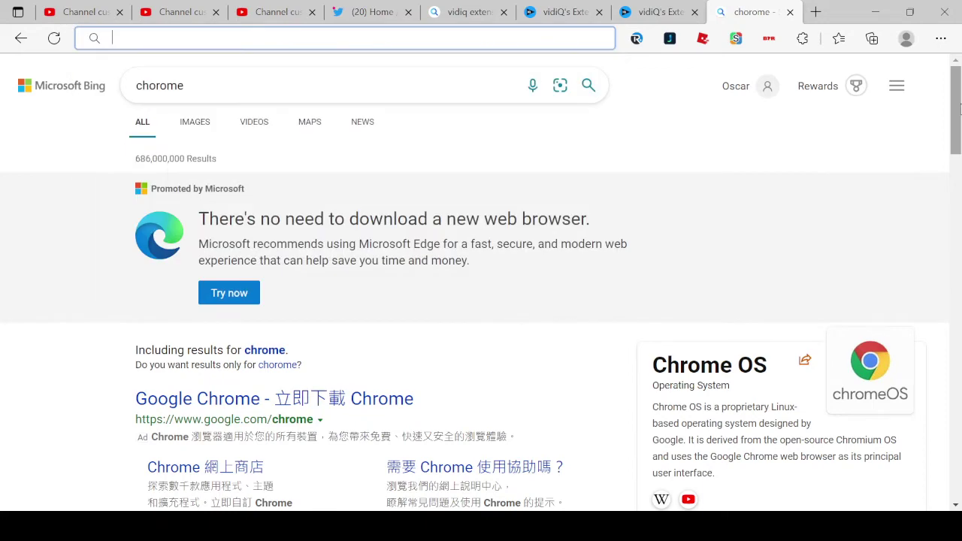
pyautogui.write('ro pro')
pyautogui.press('Return')
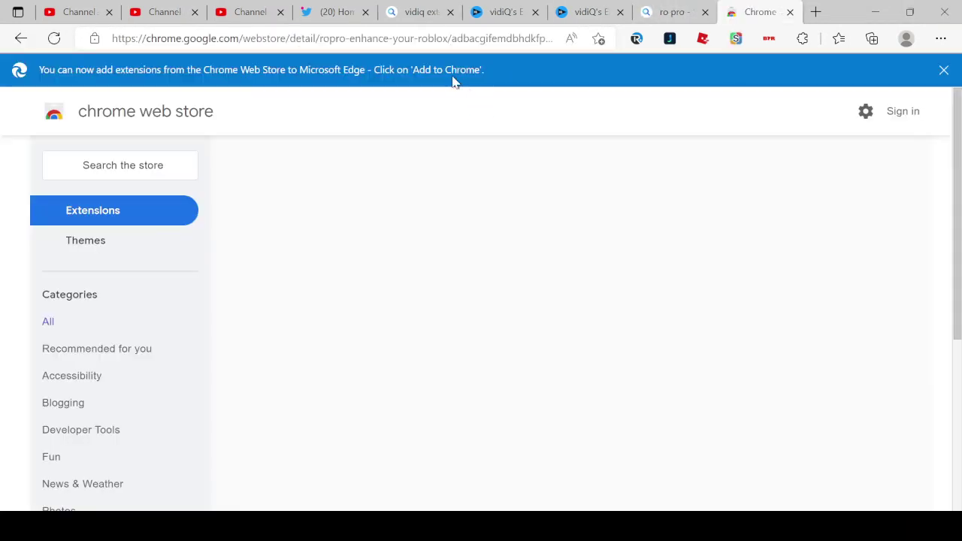
# Start adding RoPro to Chrome and re-verify the Google account with its password.
pyautogui.doubleClick(97, 175)
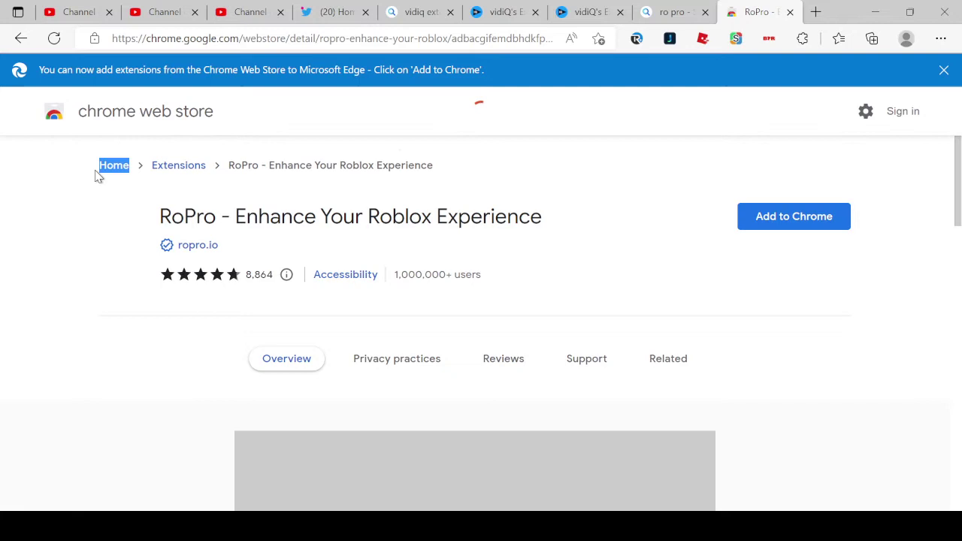
pyautogui.click(774, 217)
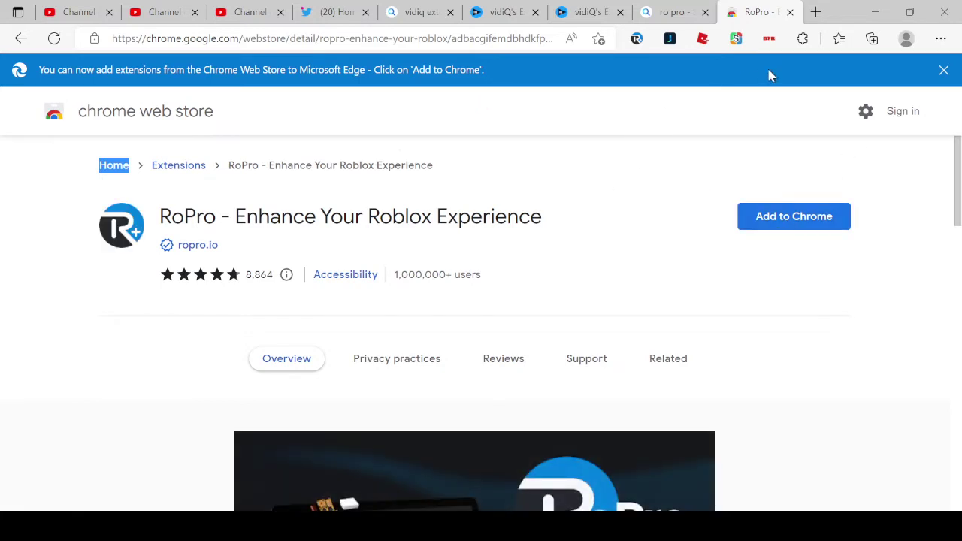
pyautogui.click(904, 113)
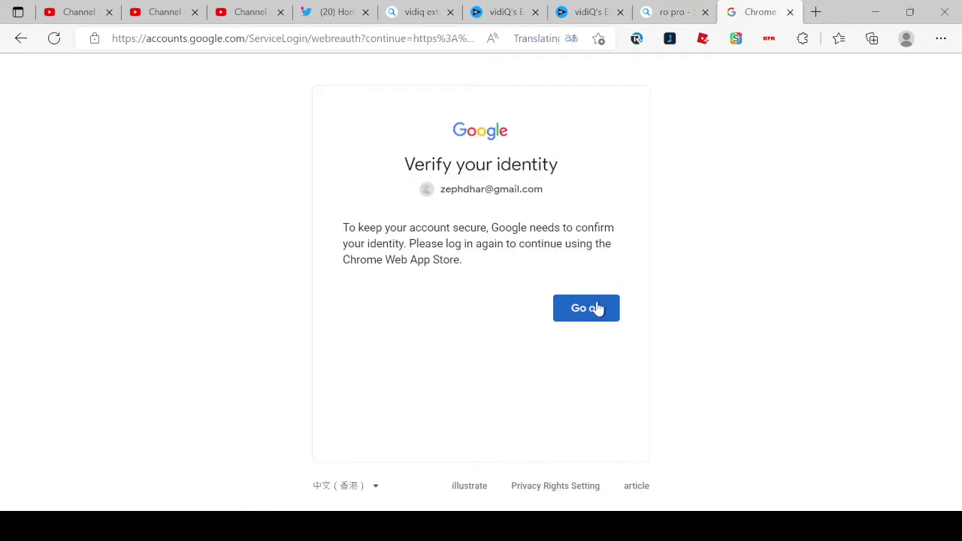
pyautogui.click(595, 308)
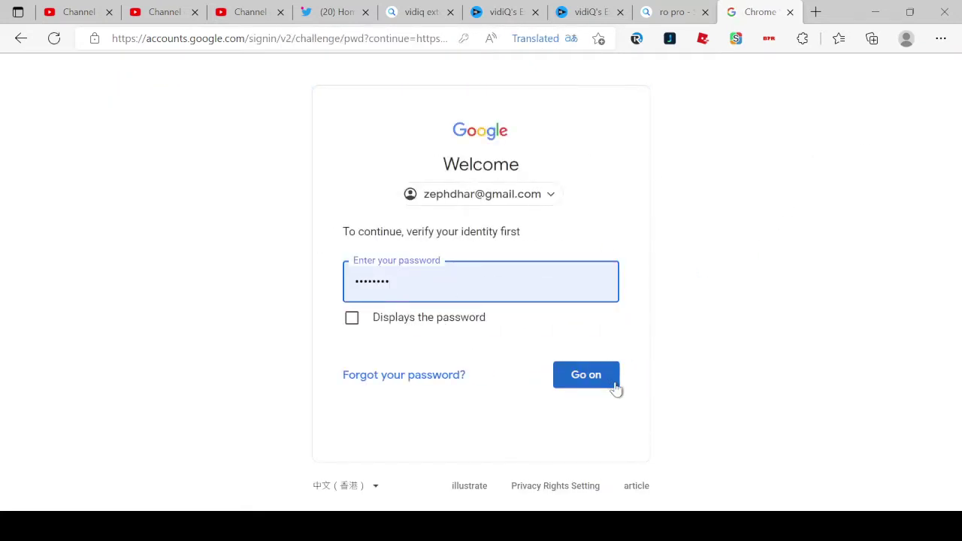
pyautogui.click(614, 385)
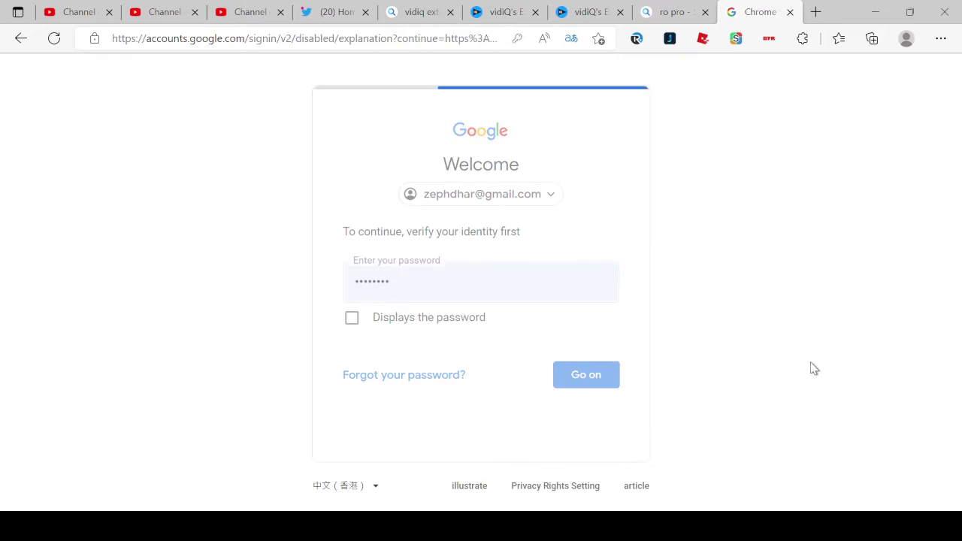
pyautogui.scroll(-2, 586, 427)
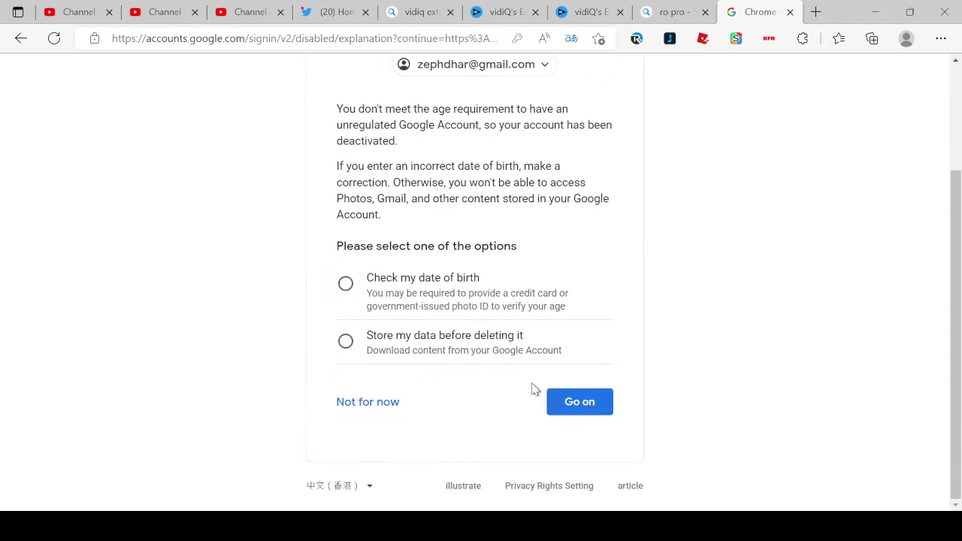
# Check the date of birth, entering 10 November 2015, and submit it.
pyautogui.click(345, 285)
pyautogui.click(590, 405)
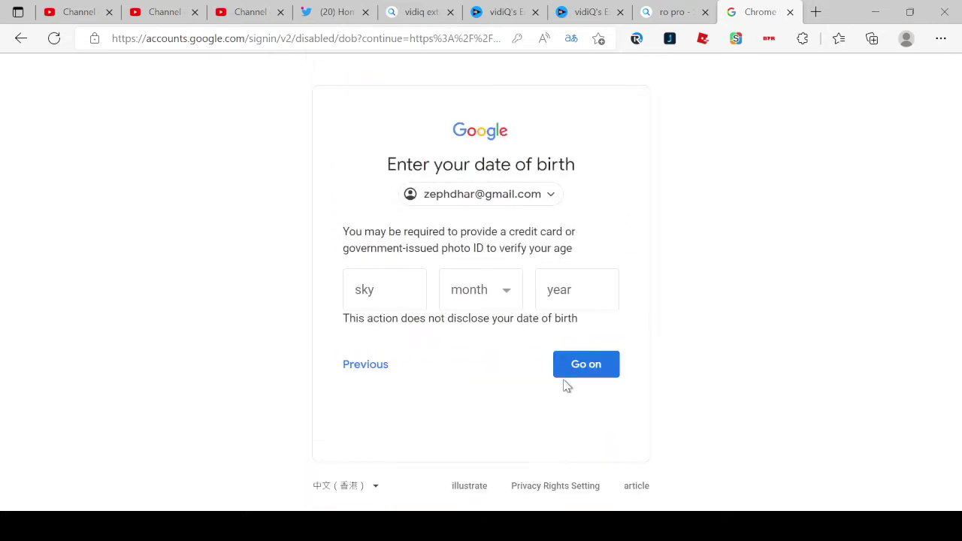
pyautogui.click(392, 289)
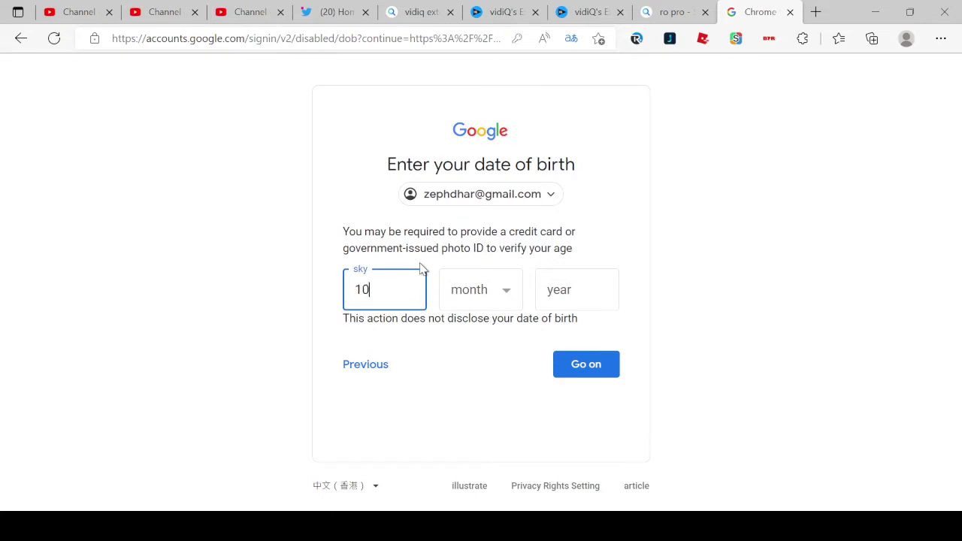
pyautogui.press('Tab')
pyautogui.press('n')
pyautogui.click(555, 281)
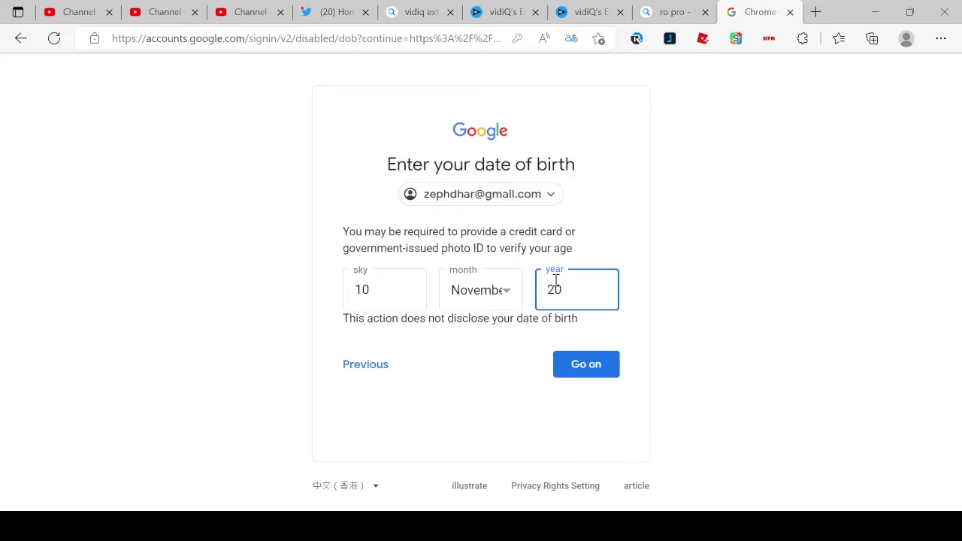
pyautogui.click(613, 358)
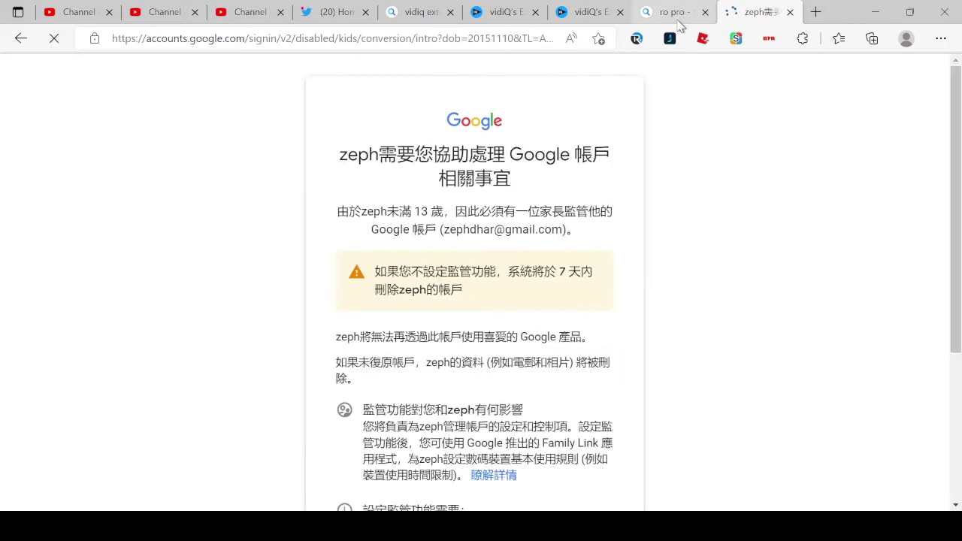
# Start parental supervision setup and sign in with the parent account's password.
pyautogui.scroll(-4, 576, 323)
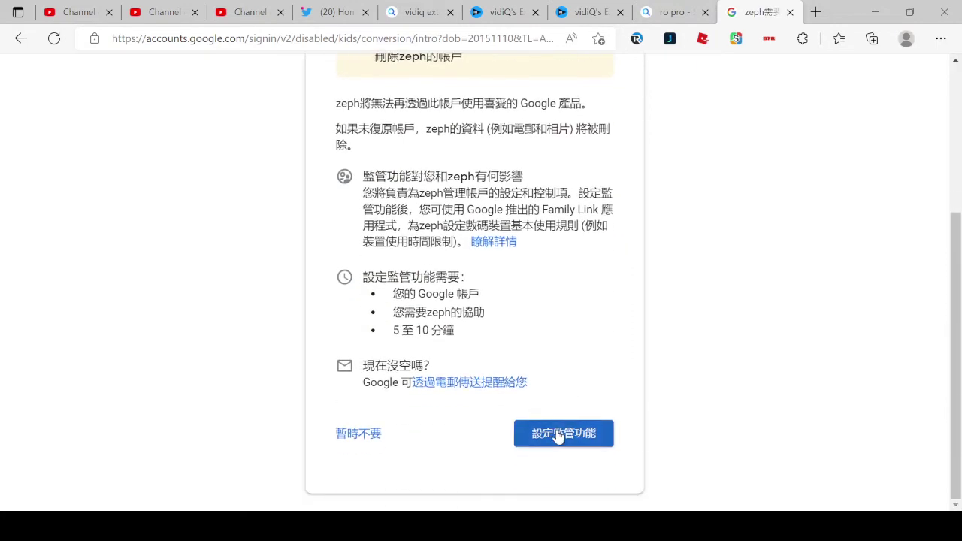
pyautogui.click(563, 432)
pyautogui.click(580, 392)
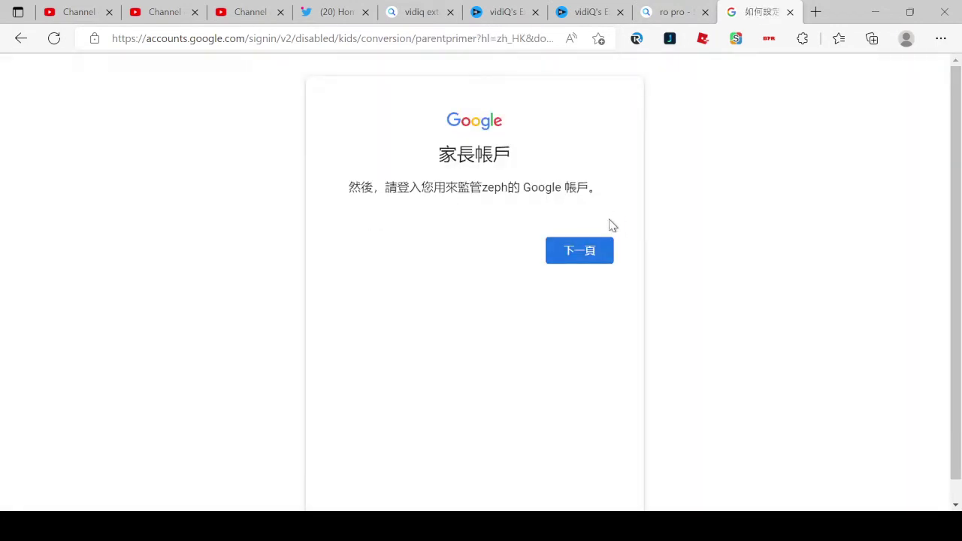
pyautogui.click(601, 250)
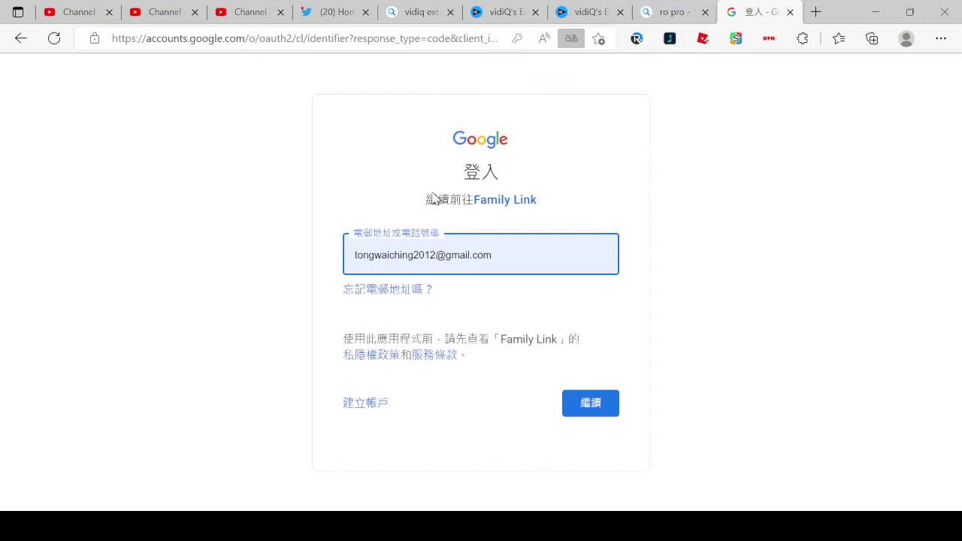
pyautogui.click(669, 12)
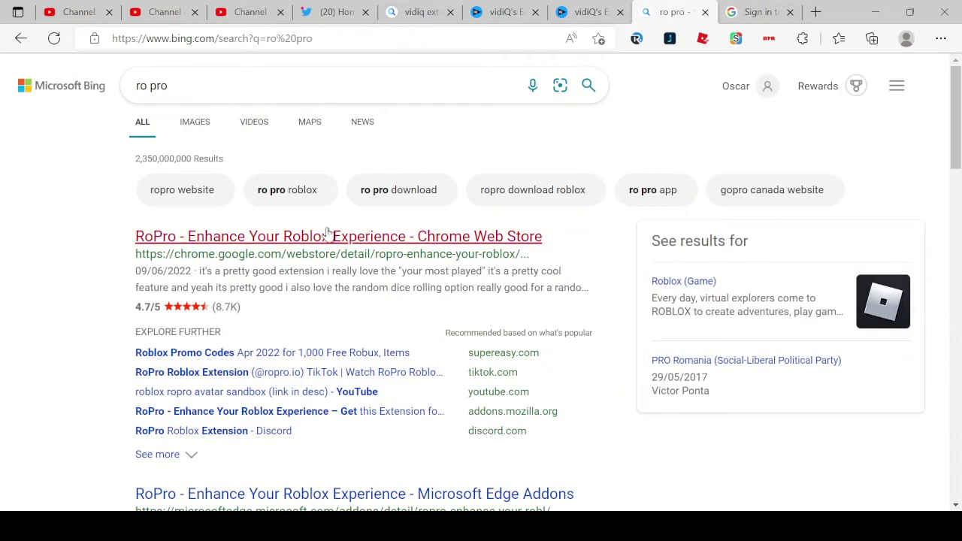
pyautogui.click(590, 11)
pyautogui.click(773, 11)
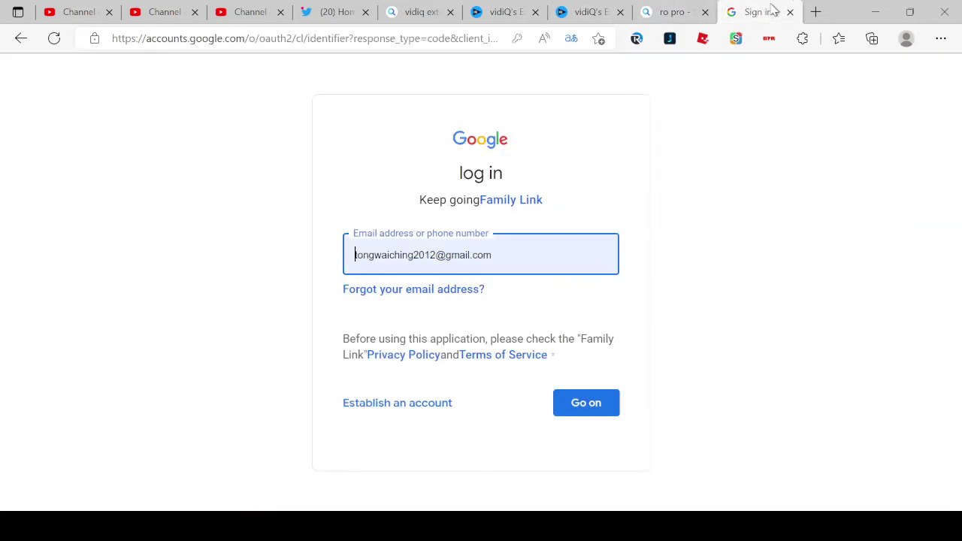
pyautogui.click(564, 402)
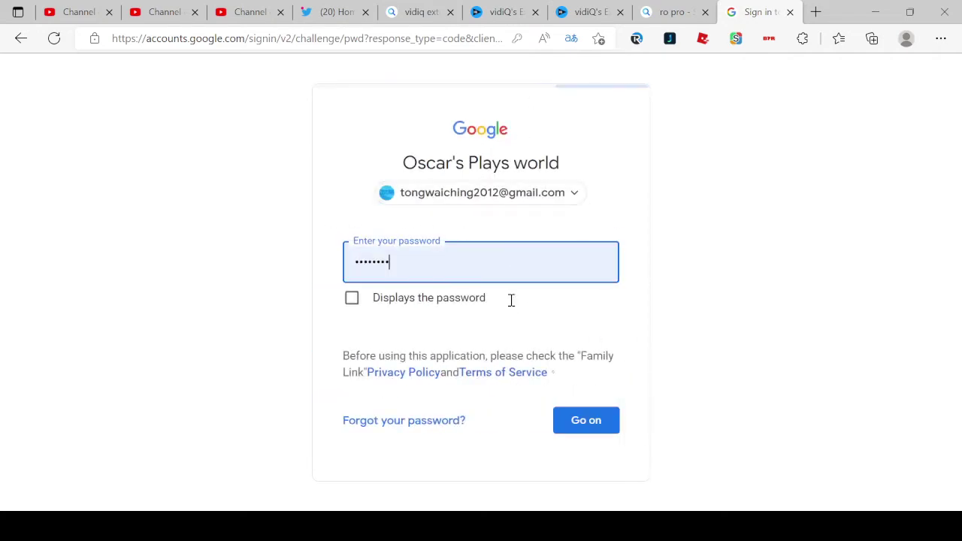
pyautogui.click(580, 423)
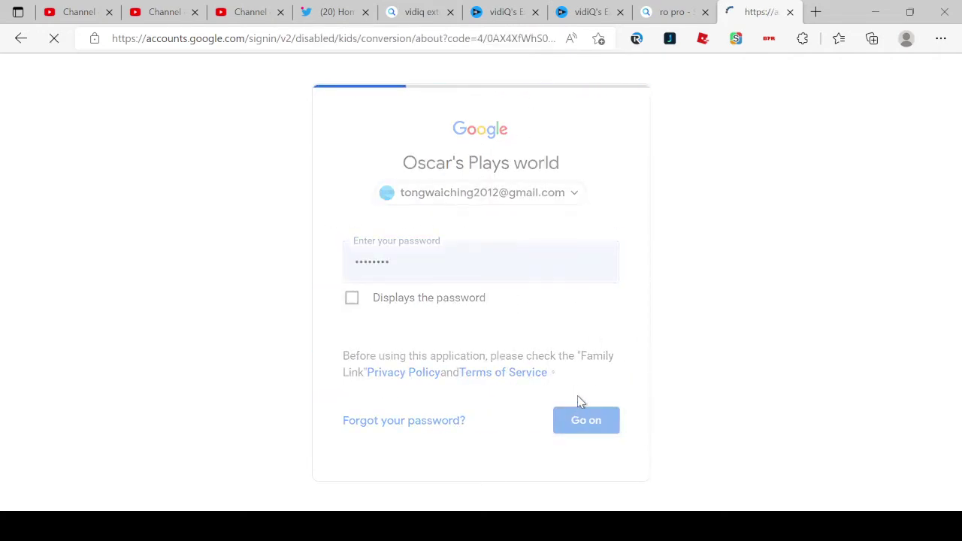
# Read through the service changes pages down to the child's password and agree button.
pyautogui.scroll(-3, 522, 391)
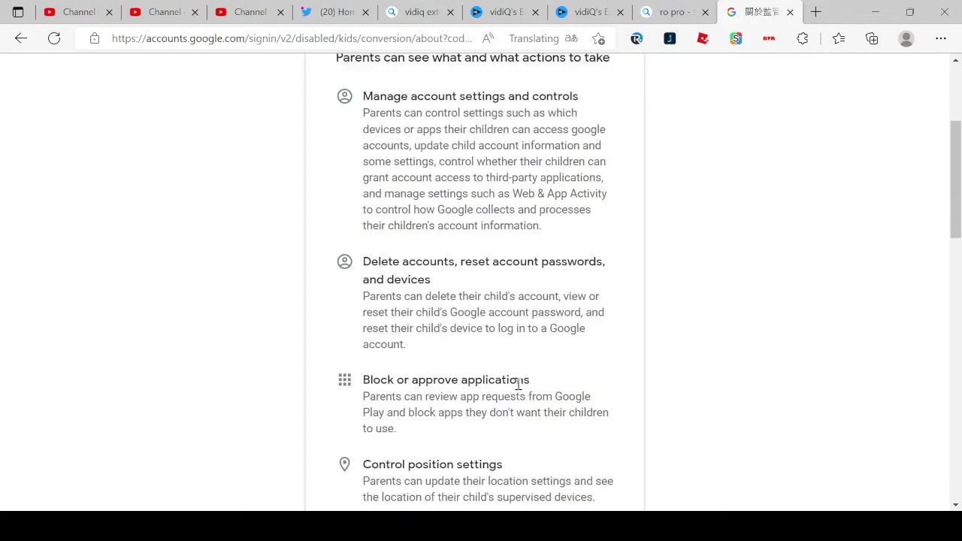
pyautogui.scroll(-12, 519, 384)
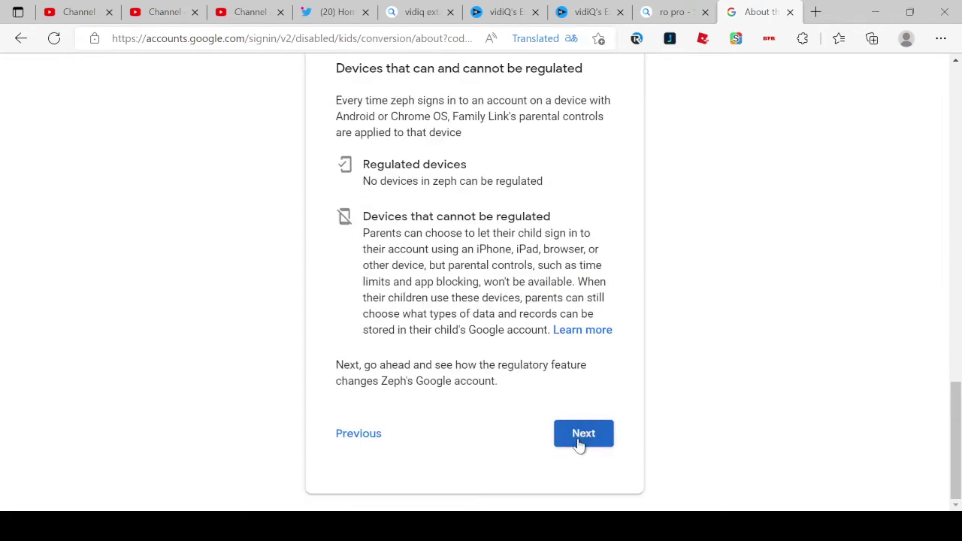
pyautogui.click(580, 442)
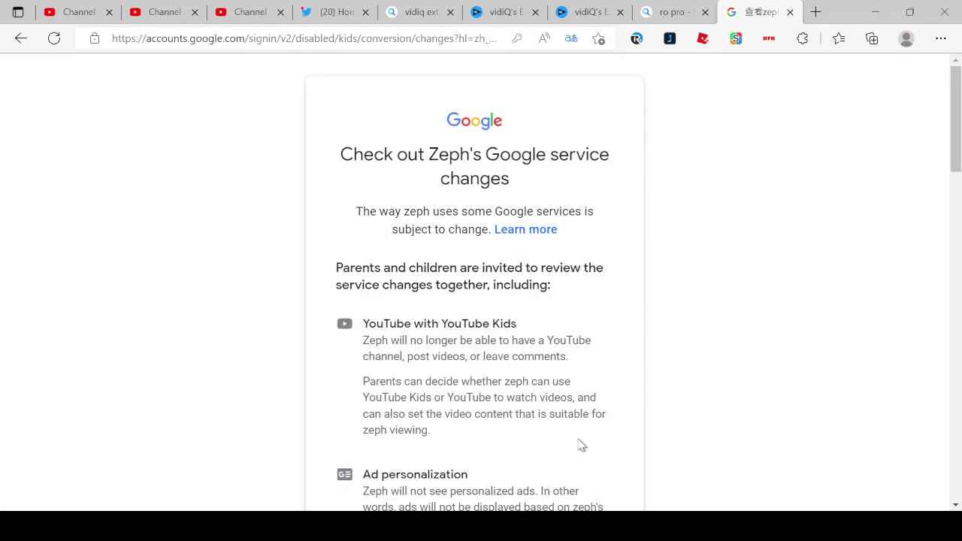
pyautogui.scroll(-15, 601, 421)
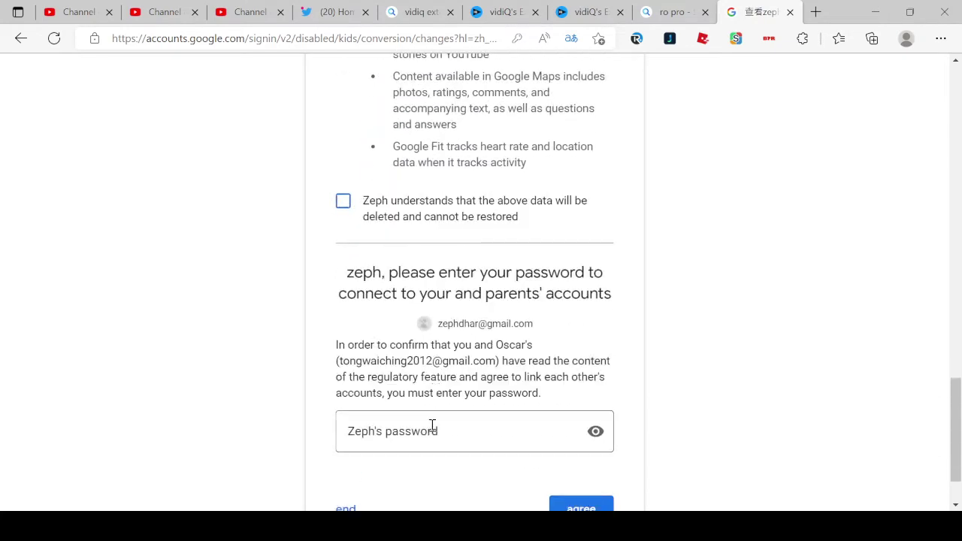
pyautogui.scroll(-1, 433, 426)
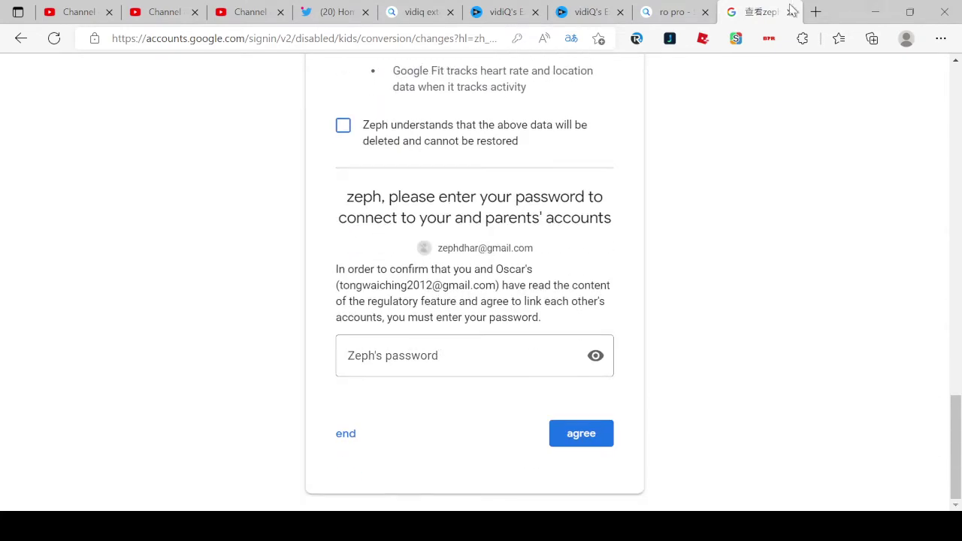
# Close the Google tab, search the Web Store for 'Vidiq' and open vidIQ Vision for YouTube.
pyautogui.click(790, 12)
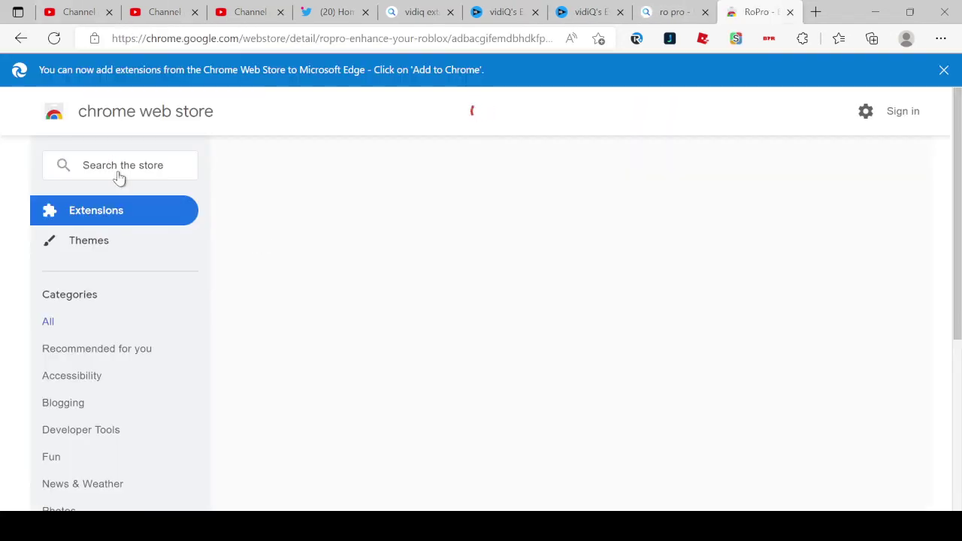
pyautogui.click(109, 165)
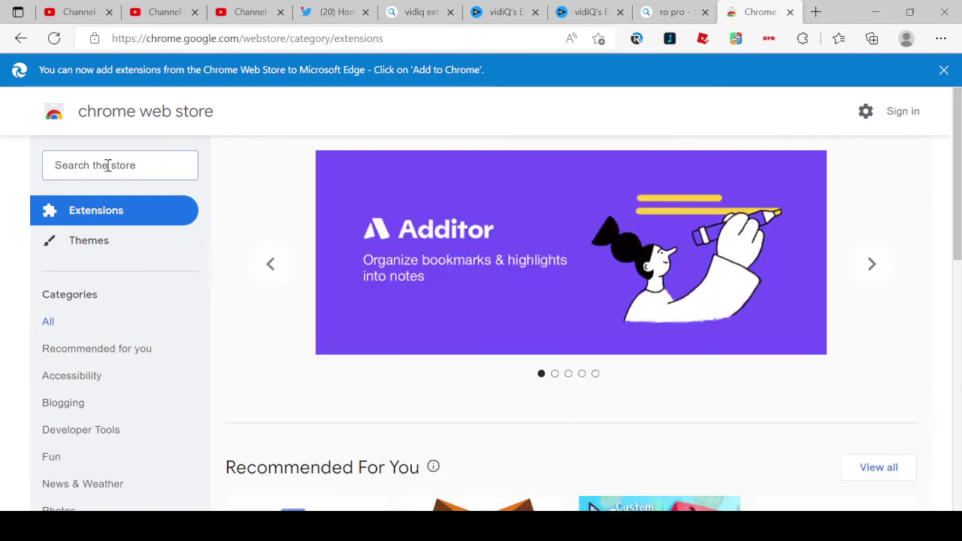
pyautogui.write('Vidiq')
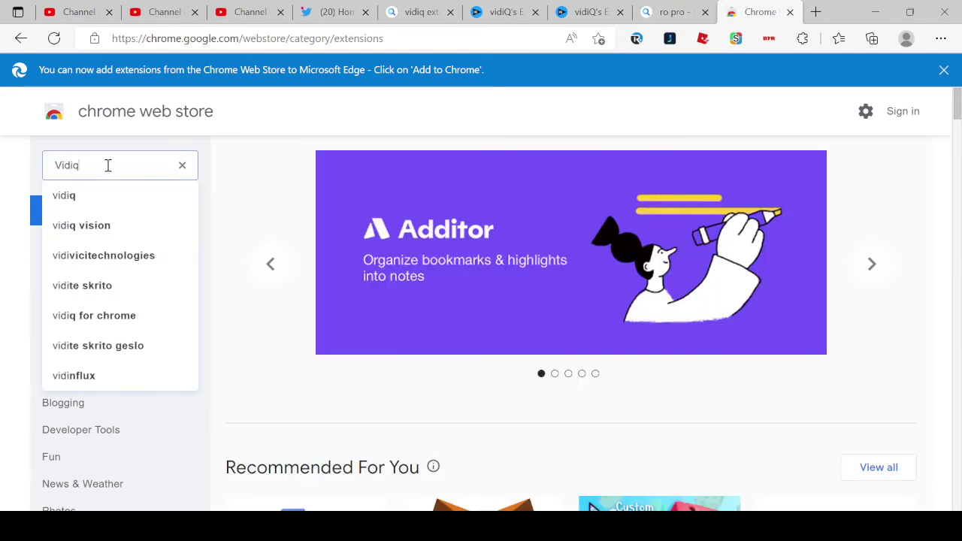
pyautogui.press('Return')
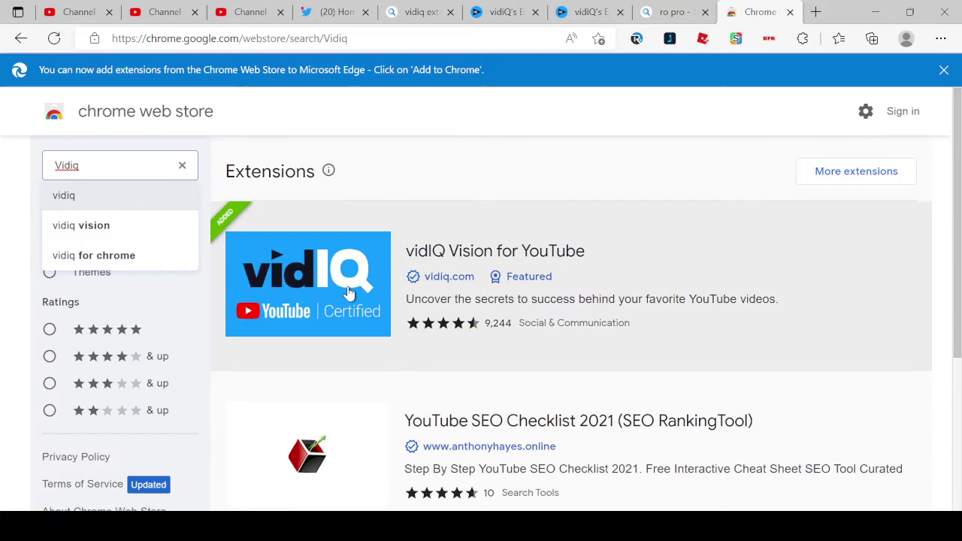
pyautogui.click(349, 293)
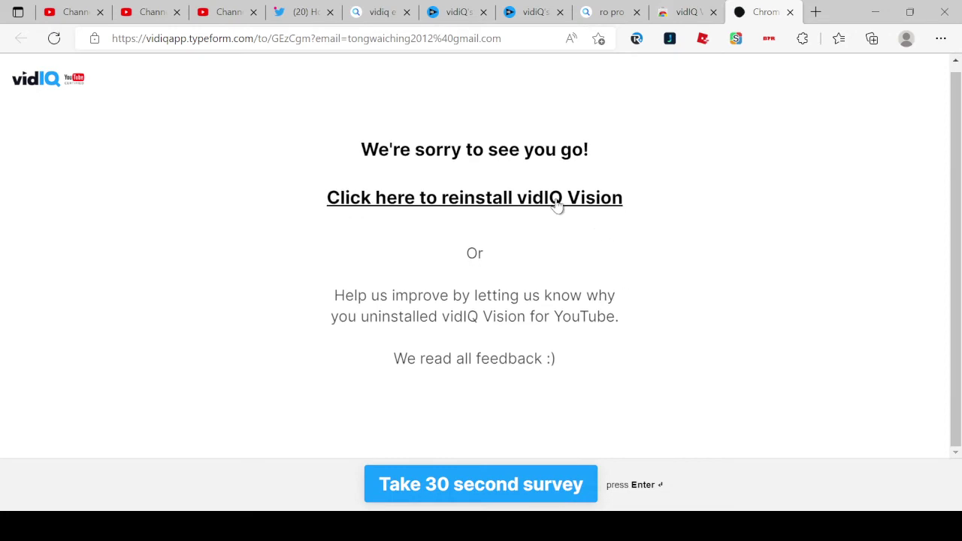
# Open and close vidIQ's reinstall page, then return to YouTube Studio's Channel customization.
pyautogui.click(549, 199)
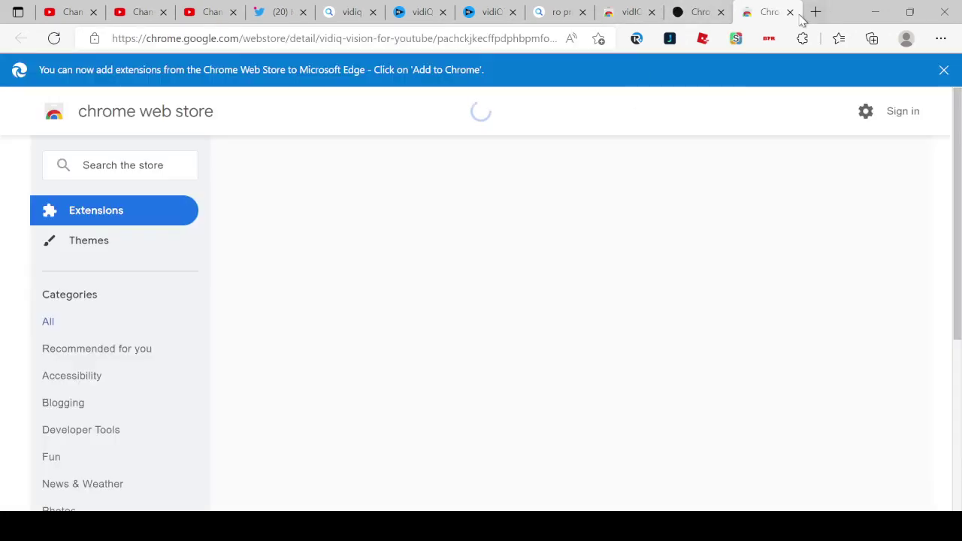
pyautogui.click(790, 12)
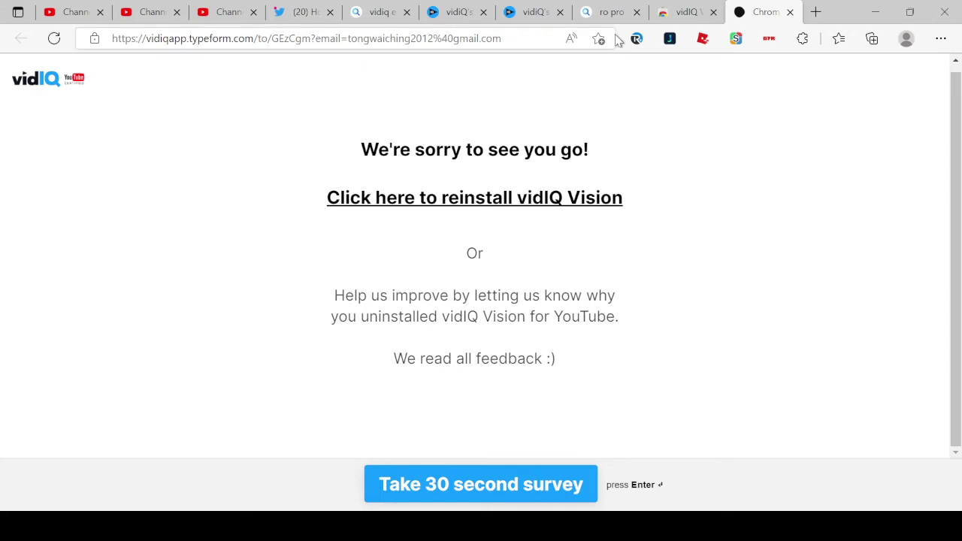
pyautogui.click(686, 12)
pyautogui.click(617, 10)
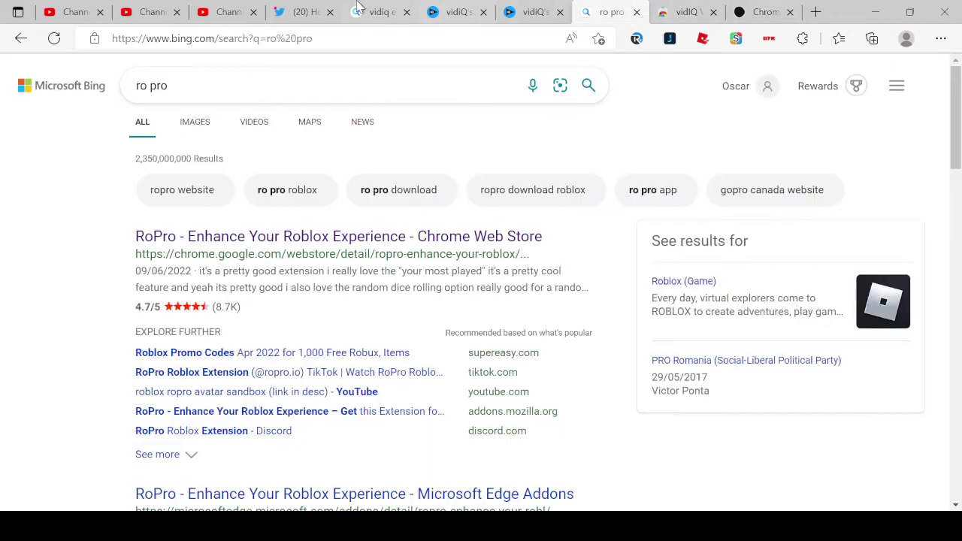
pyautogui.click(173, 7)
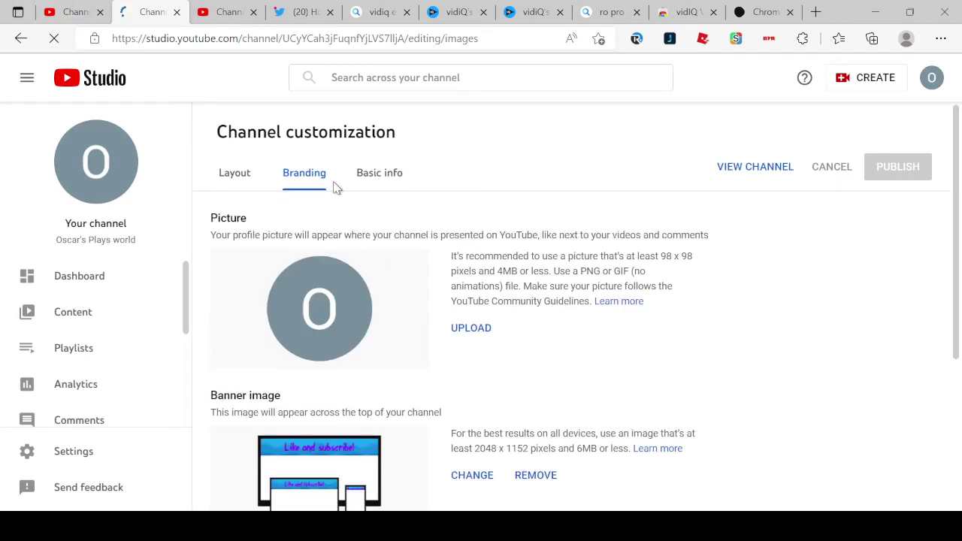
# Upload the blue-swirl cartoon character image as the channel profile picture and accept its crop.
pyautogui.click(474, 331)
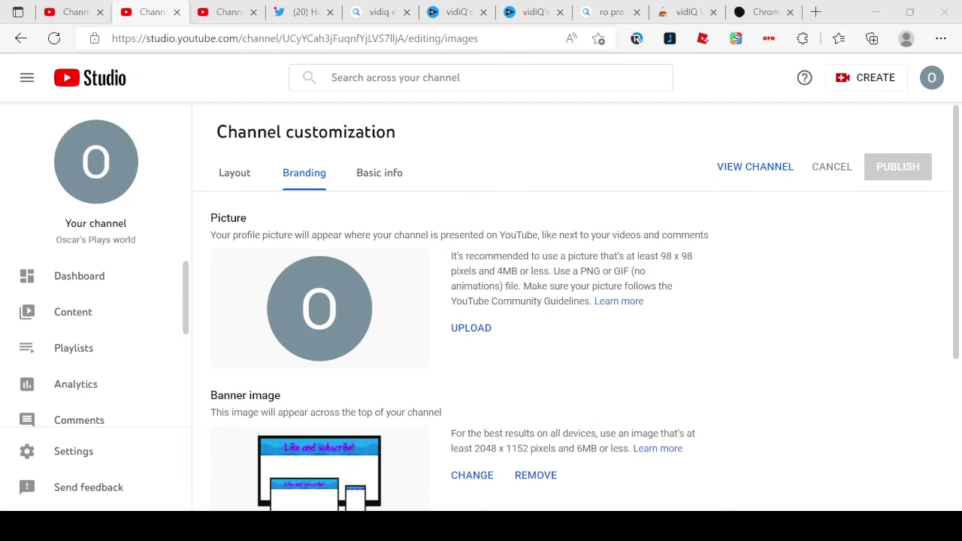
pyautogui.doubleClick(194, 161)
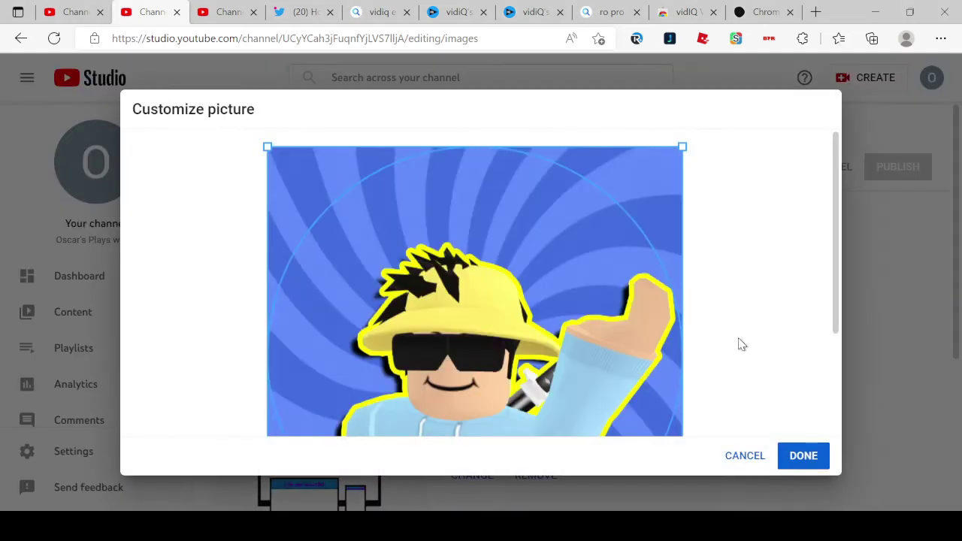
pyautogui.click(820, 466)
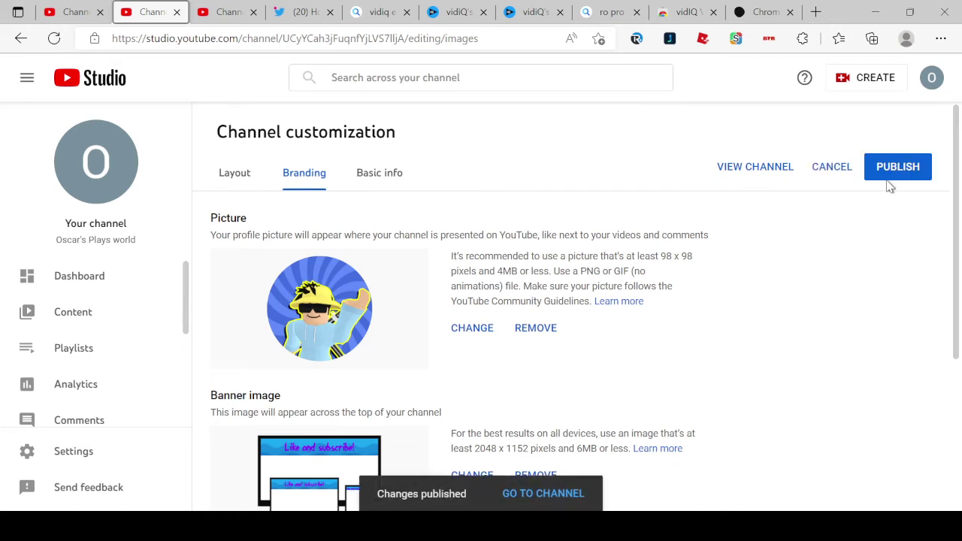
# Publish the new profile picture, repeating the publish to confirm the change.
pyautogui.click(878, 161)
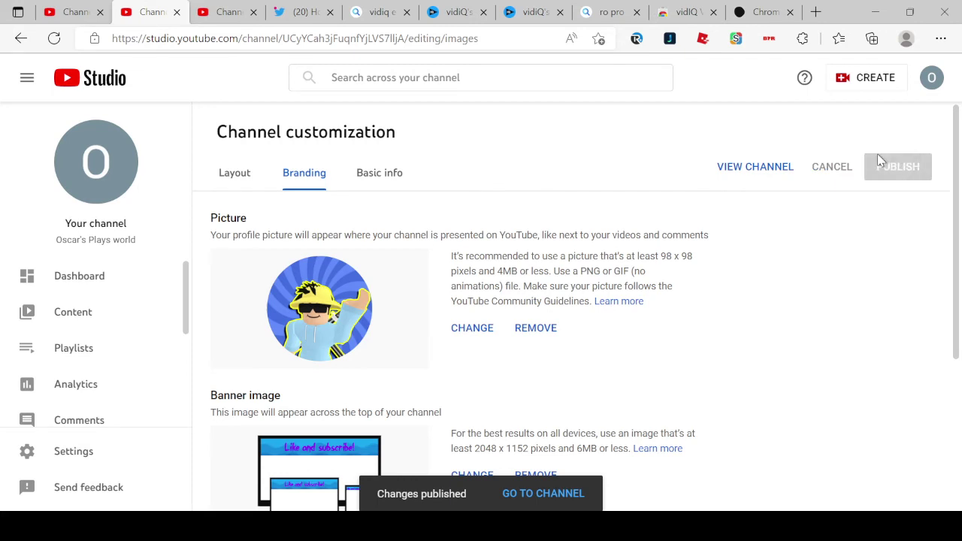
pyautogui.tripleClick(902, 180)
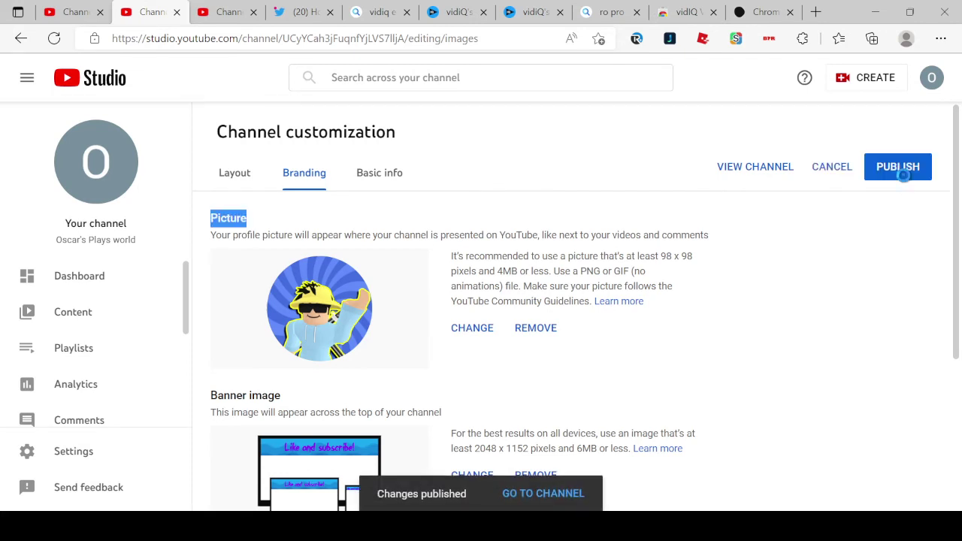
pyautogui.click(904, 176)
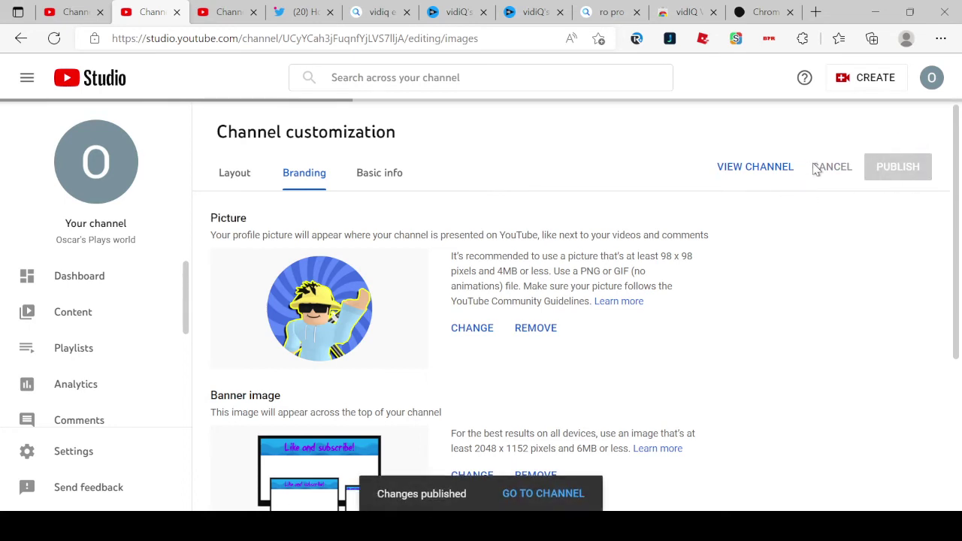
# Add the cartoon character image as the video watermark and publish it.
pyautogui.scroll(-3, 483, 336)
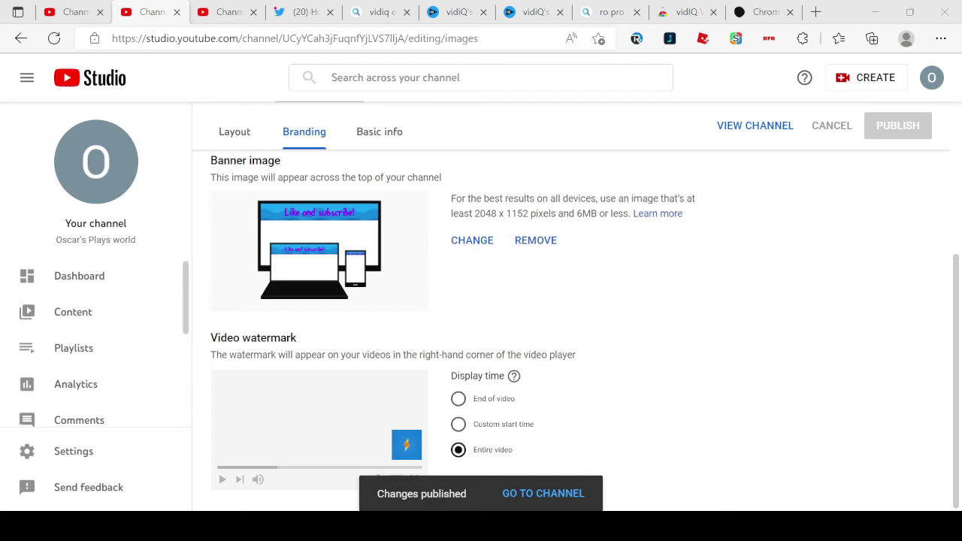
pyautogui.press('Return')
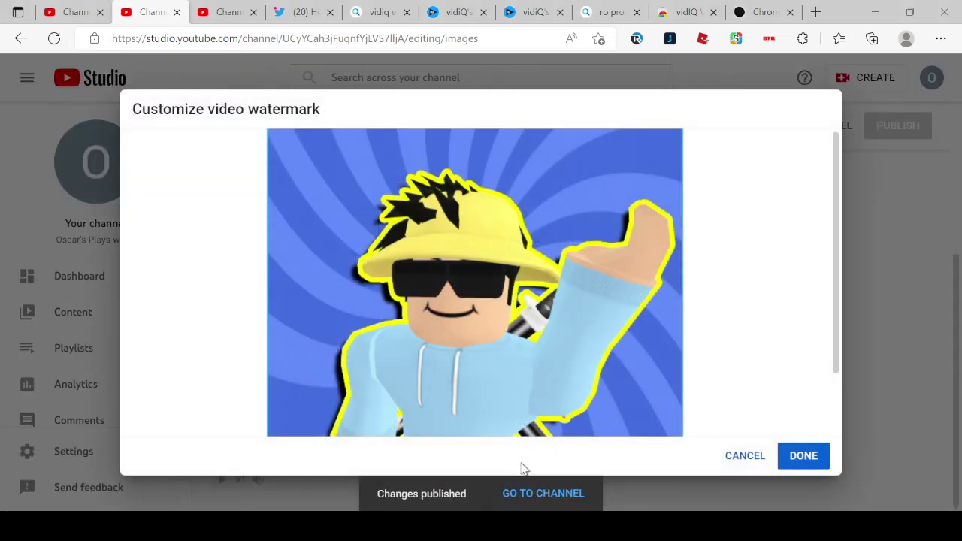
pyautogui.click(820, 455)
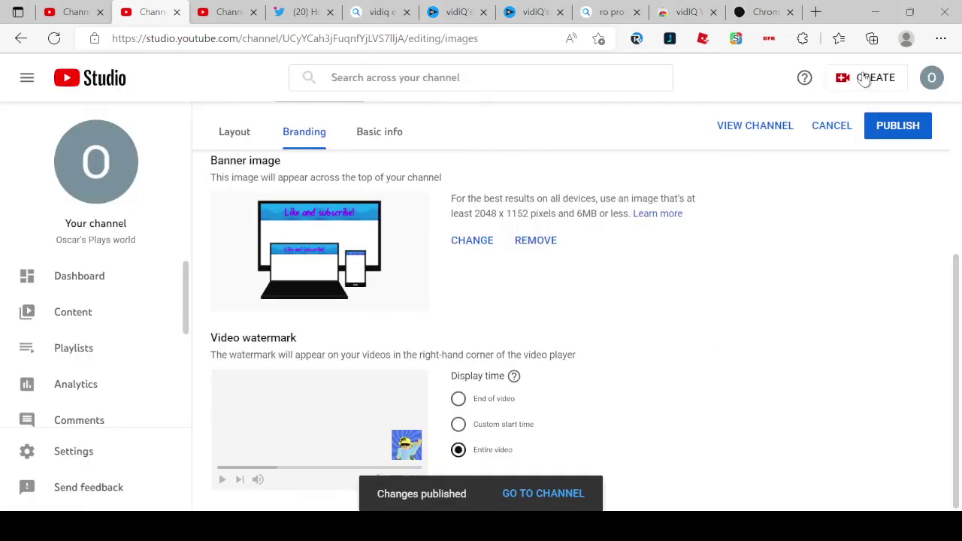
pyautogui.click(906, 126)
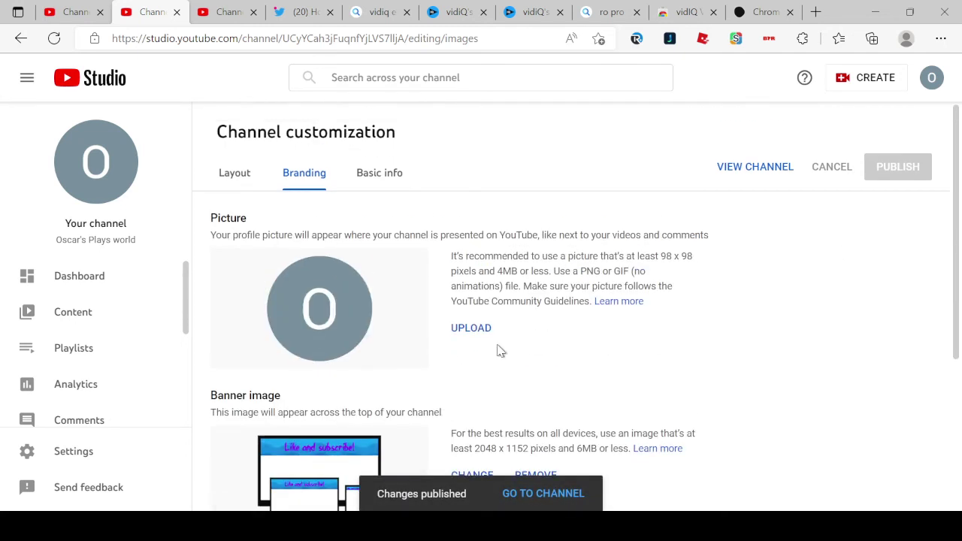
# Re-upload the cartoon character profile picture with a tighter crop around the figure and publish it.
pyautogui.click(469, 327)
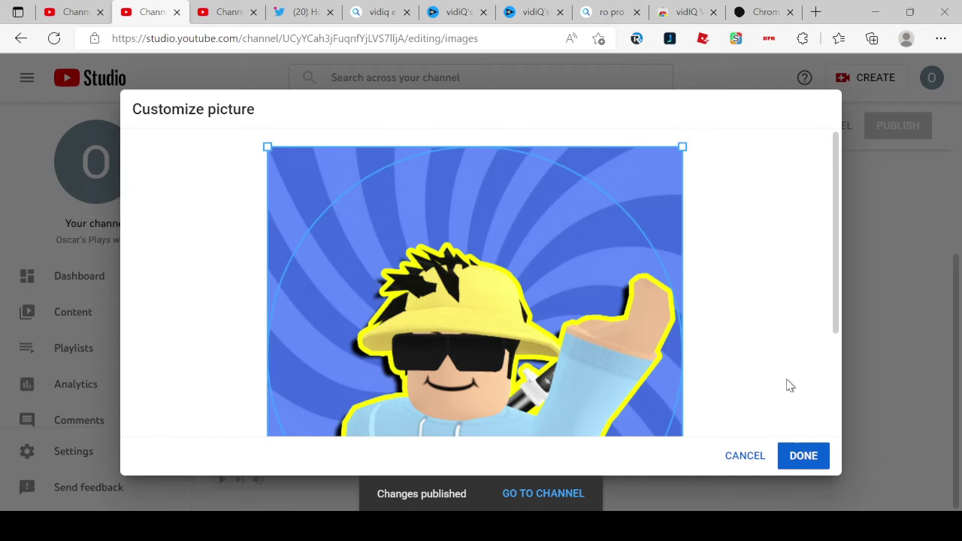
pyautogui.scroll(-1, 529, 337)
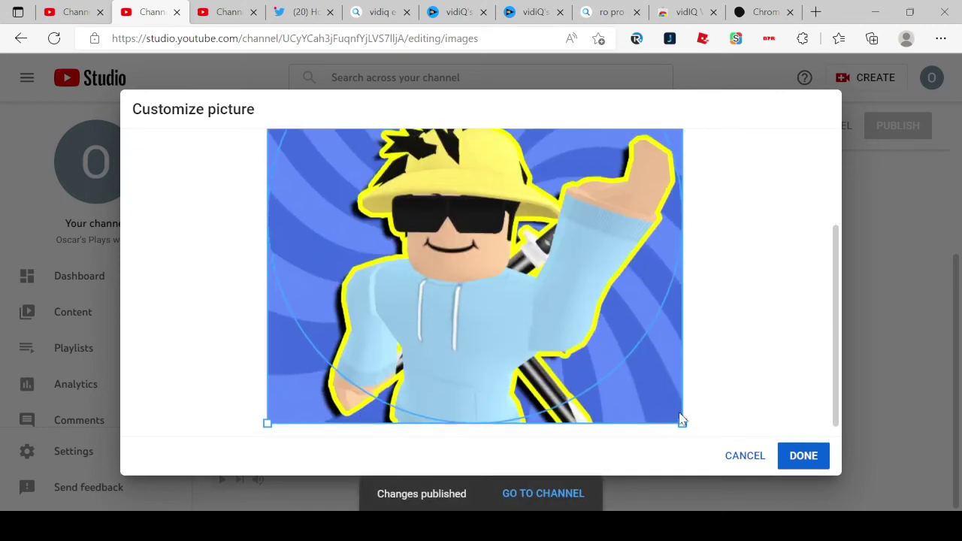
pyautogui.moveTo(681, 421); pyautogui.dragTo(634, 375)
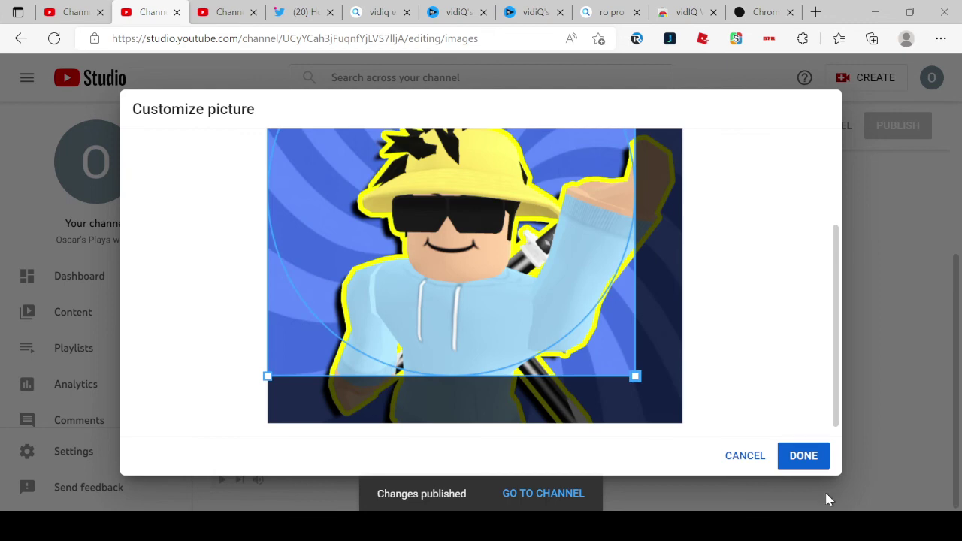
pyautogui.click(801, 457)
pyautogui.scroll(3, 797, 331)
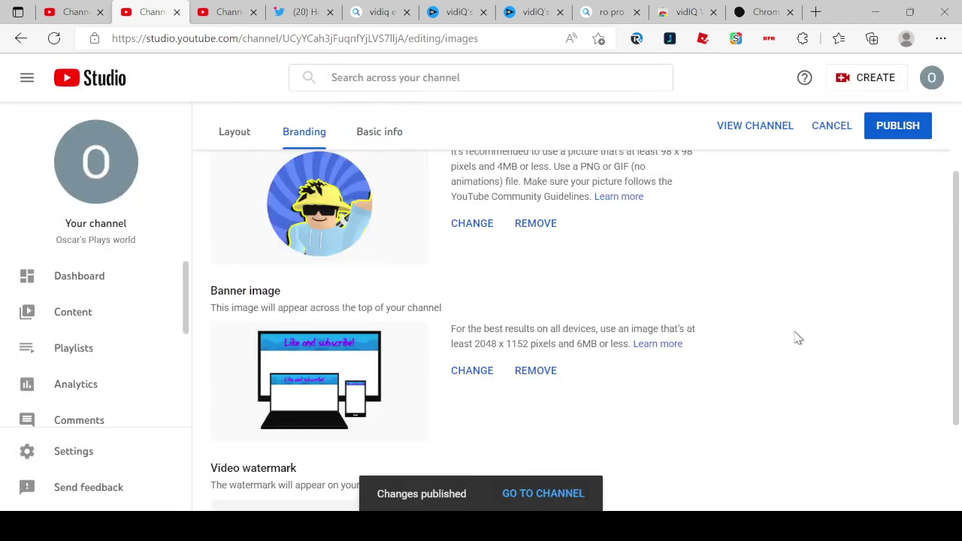
pyautogui.click(910, 172)
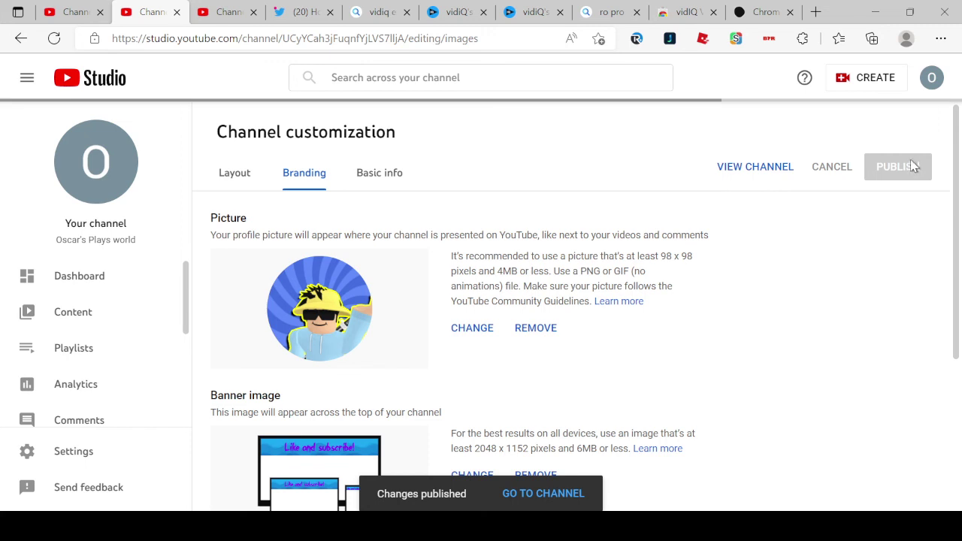
# Swap the profile picture to the lightning-bolt channel logo and publish it.
pyautogui.click(492, 335)
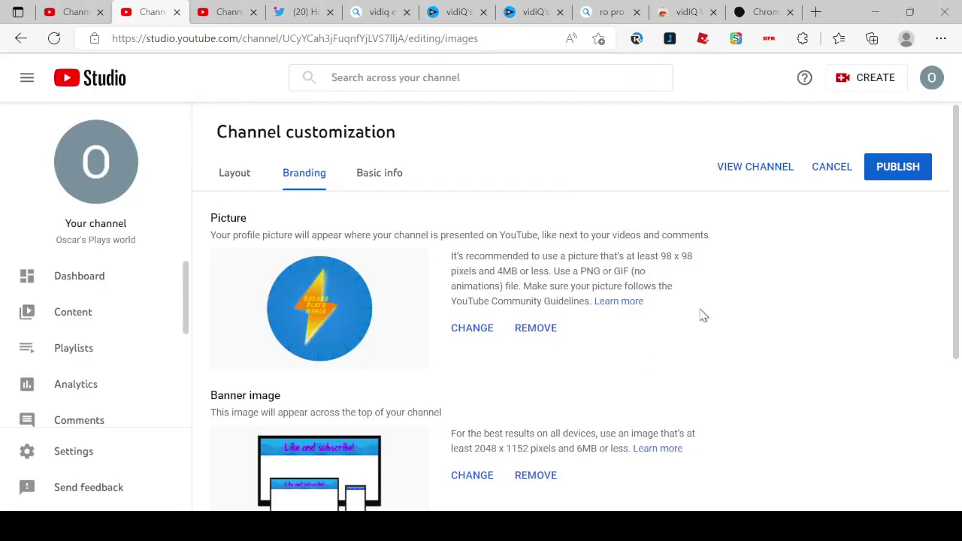
pyautogui.click(896, 184)
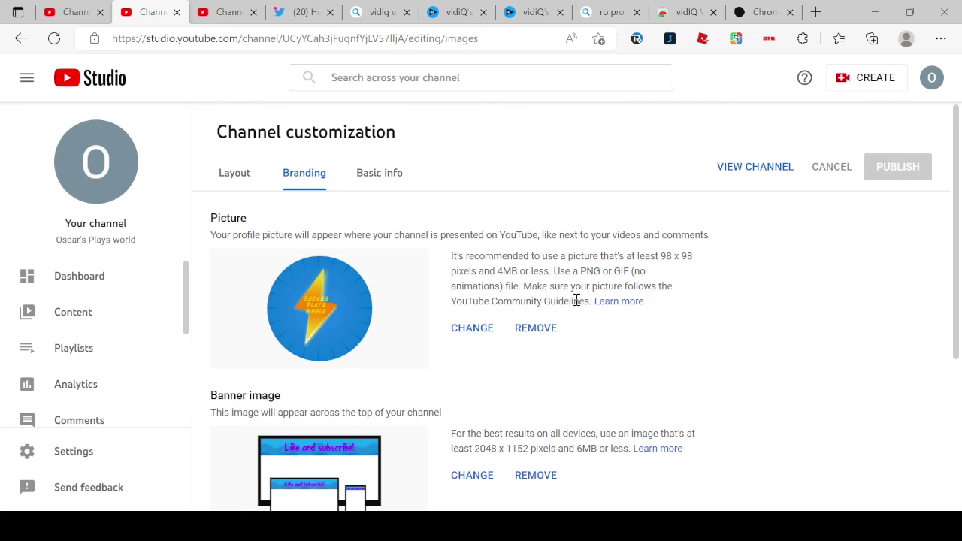